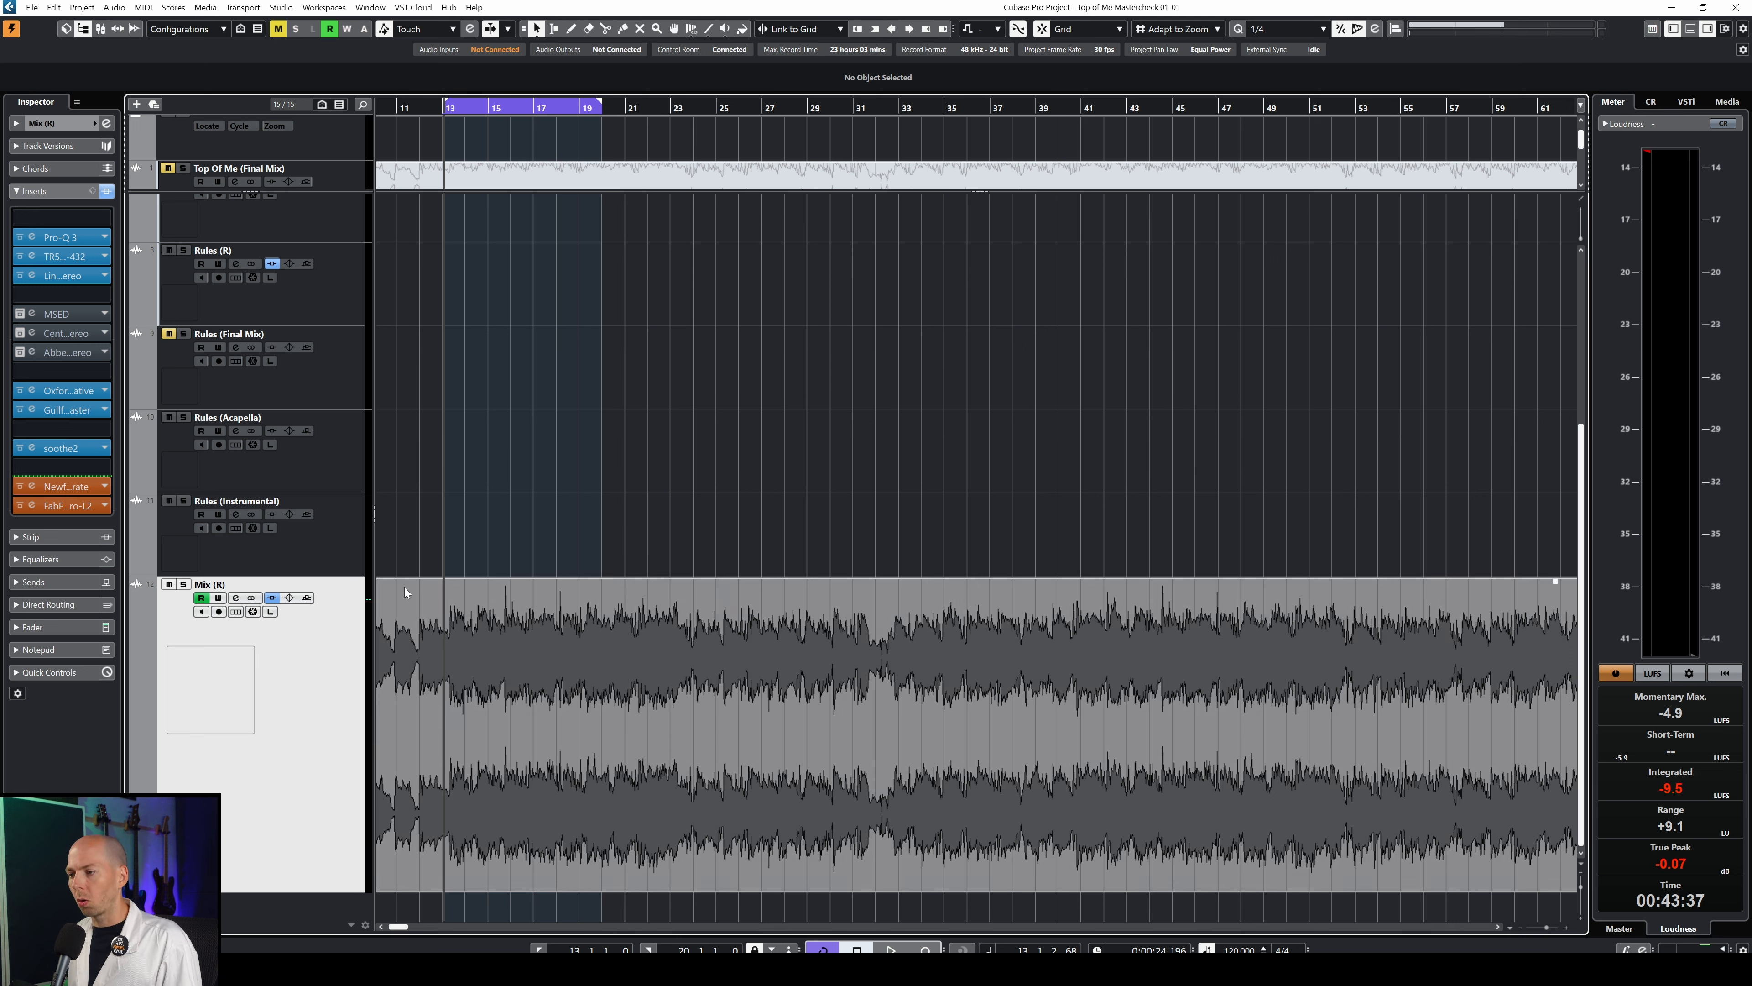
Audition the looped section of the Mix (R) track from bar 13 and open its MSED insert
key(space)
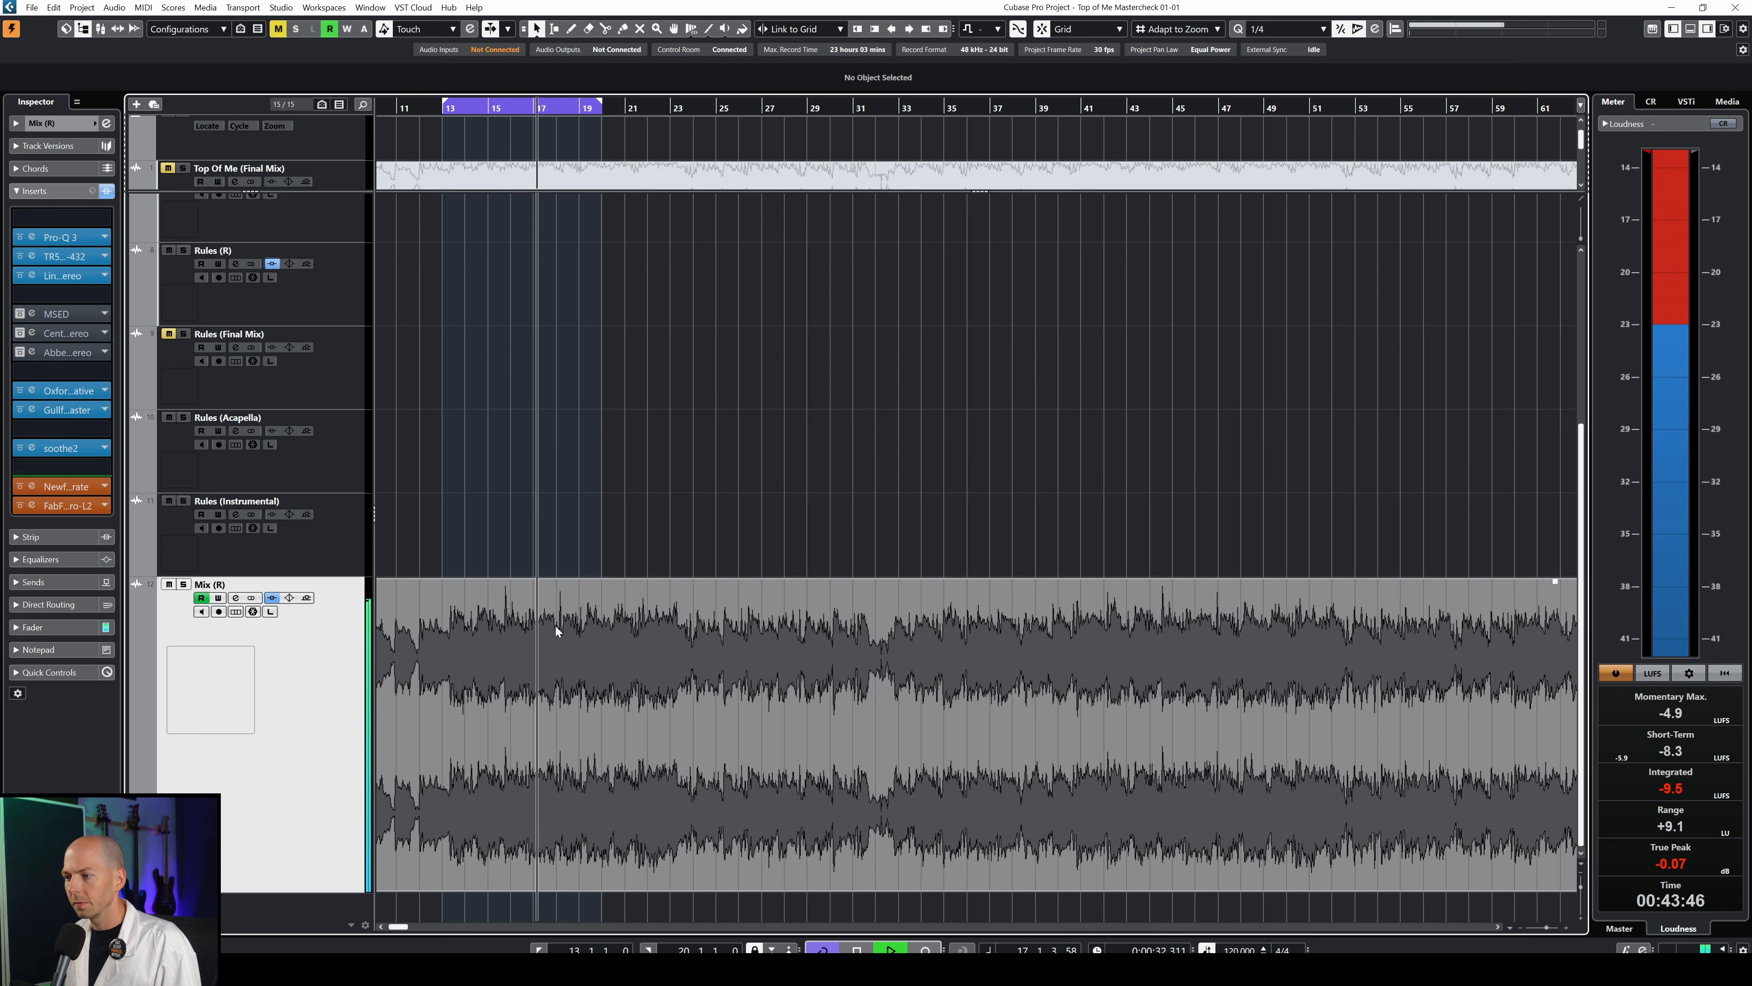
key(space)
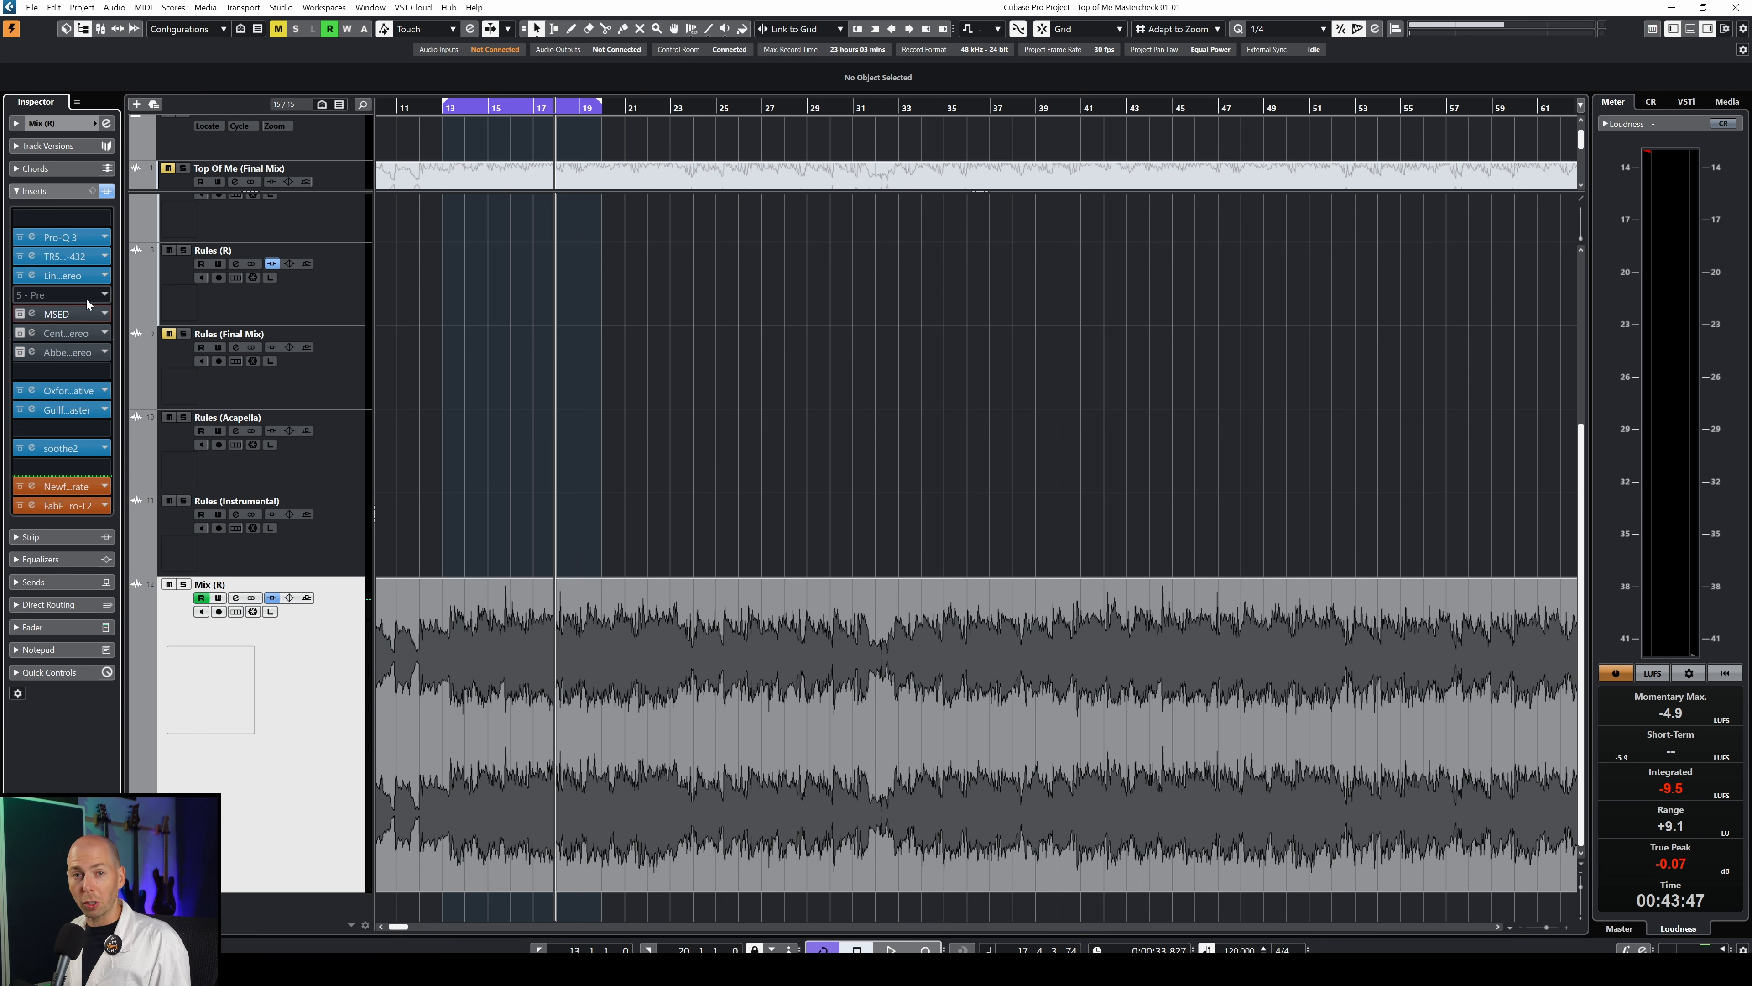
click(59, 314)
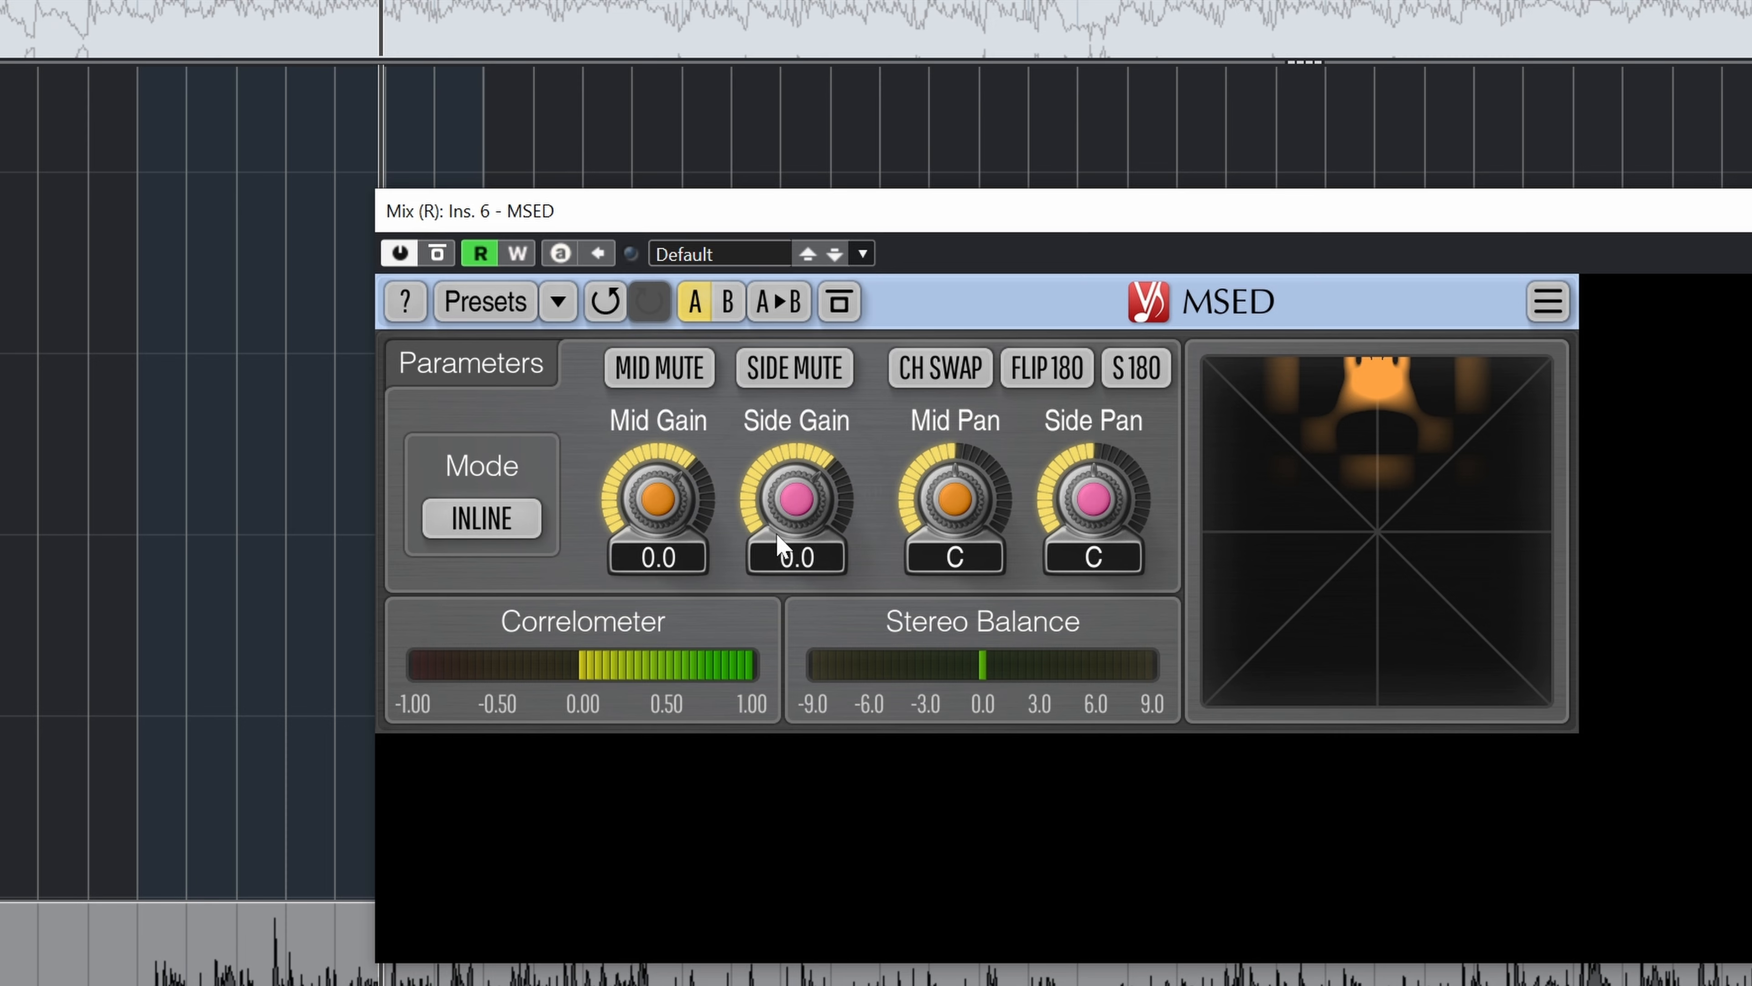
Reposition the MSED plug-in window and raise Side Gain to 3.9 while the loop plays
drag(746, 392, 745, 378)
mouse_move(798, 496)
mouse_down()
mouse_move(798, 470)
mouse_move(798, 517)
mouse_move(798, 495)
mouse_up()
drag(1165, 222, 1177, 197)
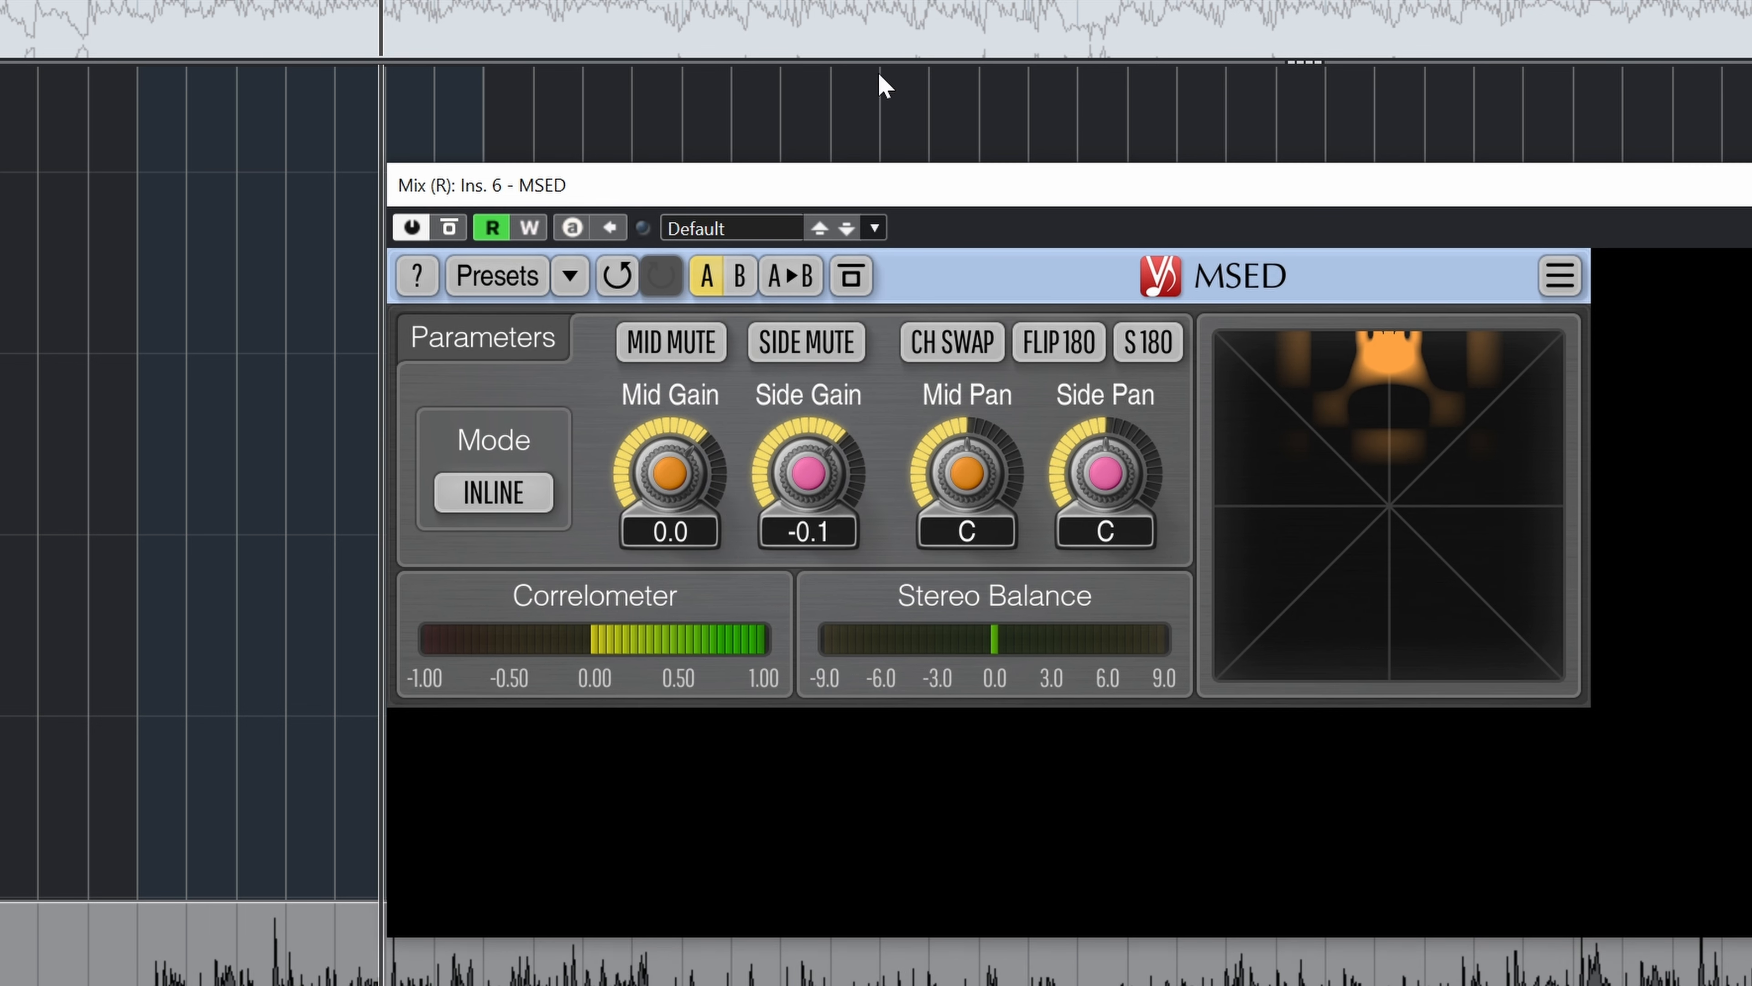
key(space)
mouse_move(809, 477)
mouse_down()
mouse_move(808, 419)
mouse_move(808, 613)
mouse_move(809, 453)
mouse_up()
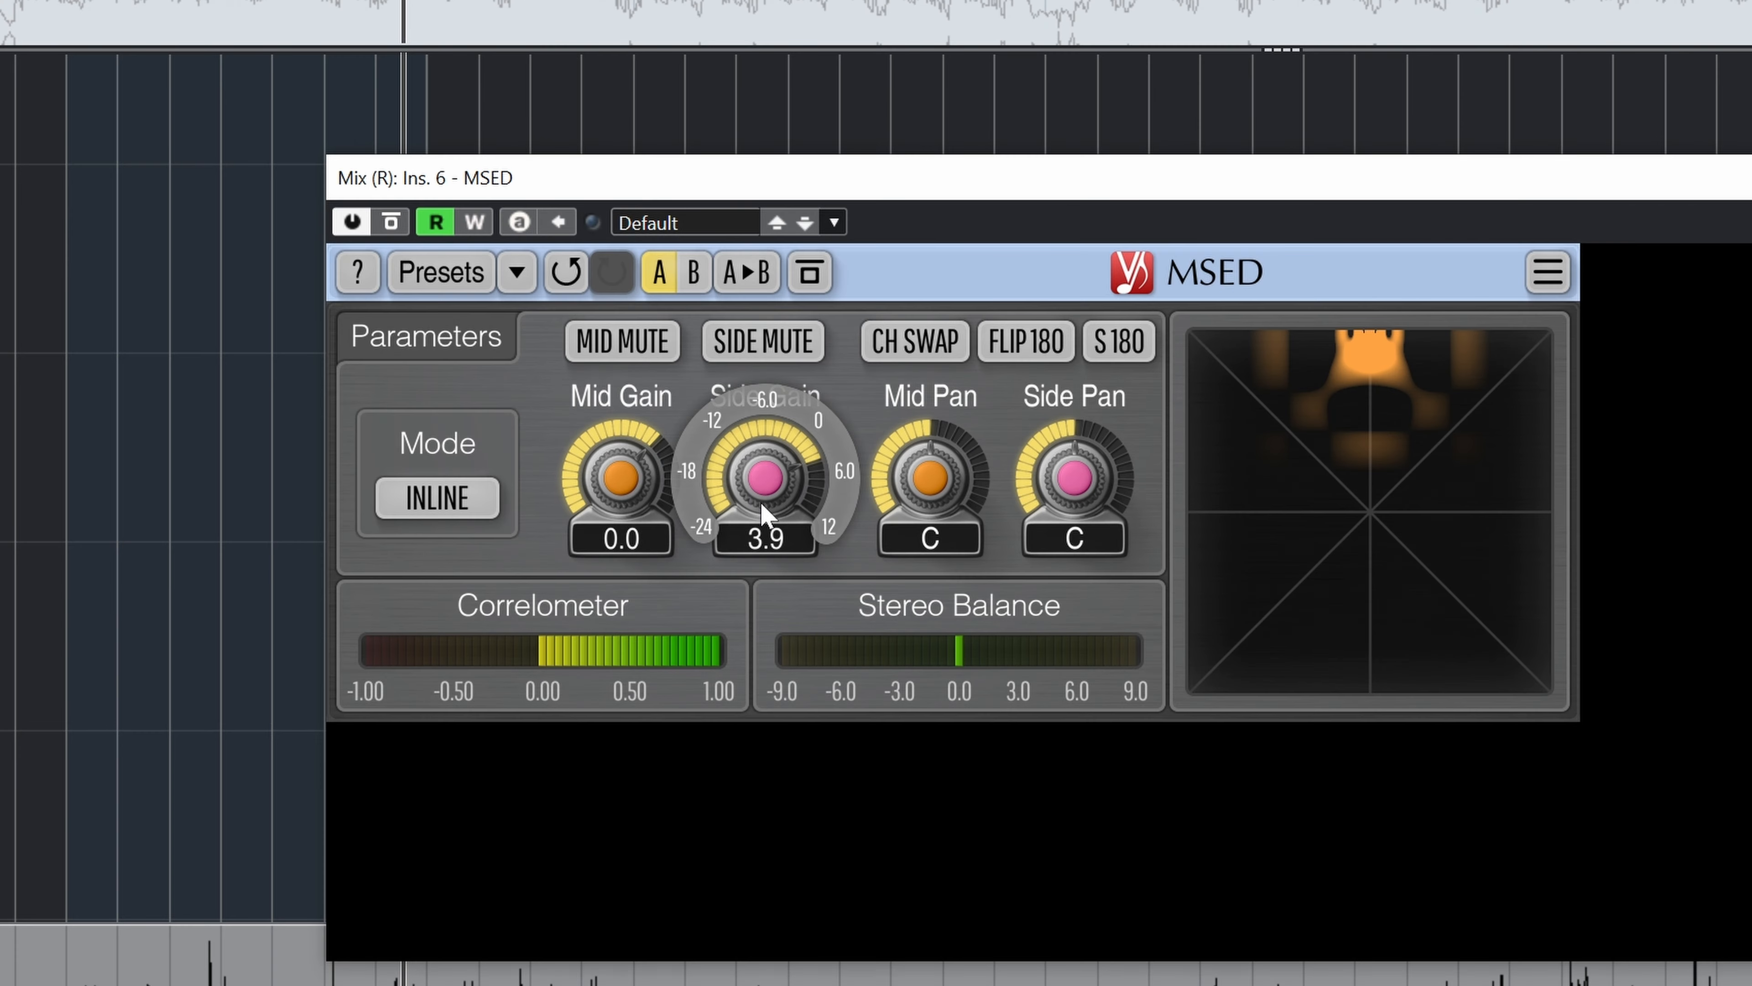
Lower the MSED Side Gain to a subtle widening boost of 1.8
click(749, 532)
mouse_move(763, 483)
mouse_down()
mouse_move(763, 557)
mouse_move(763, 461)
mouse_move(763, 501)
mouse_move(763, 464)
mouse_move(763, 486)
mouse_up()
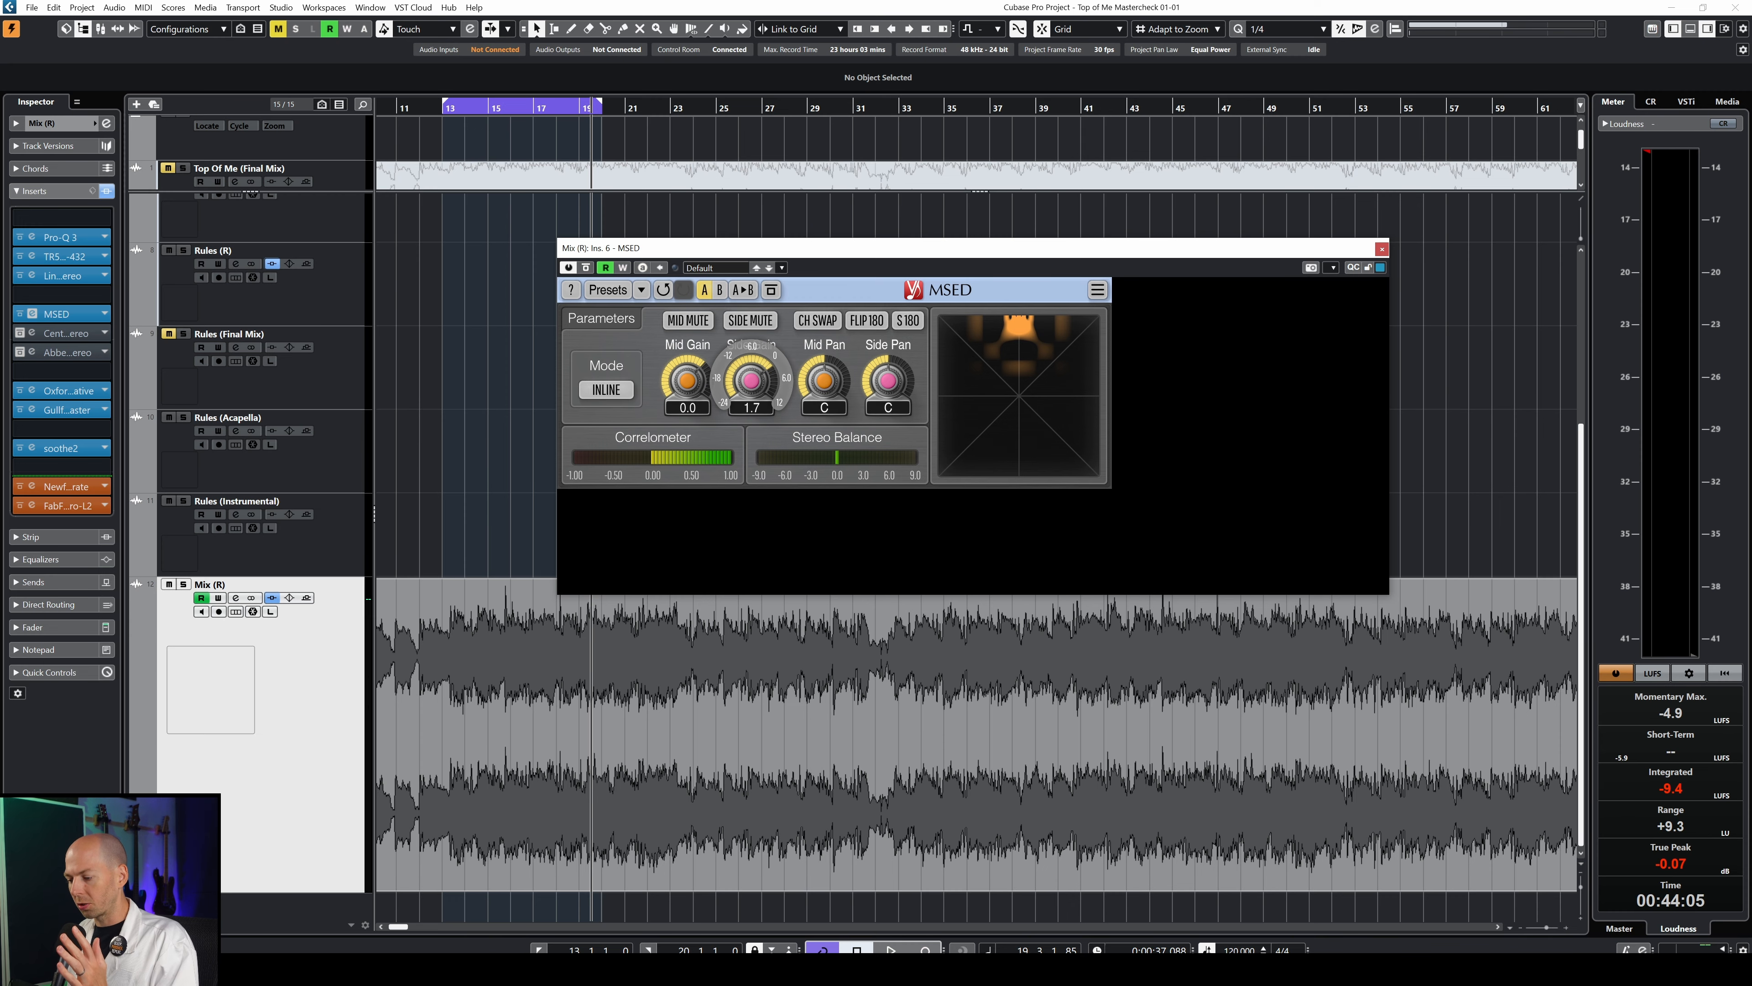
double_click(751, 380)
drag(751, 380, 751, 371)
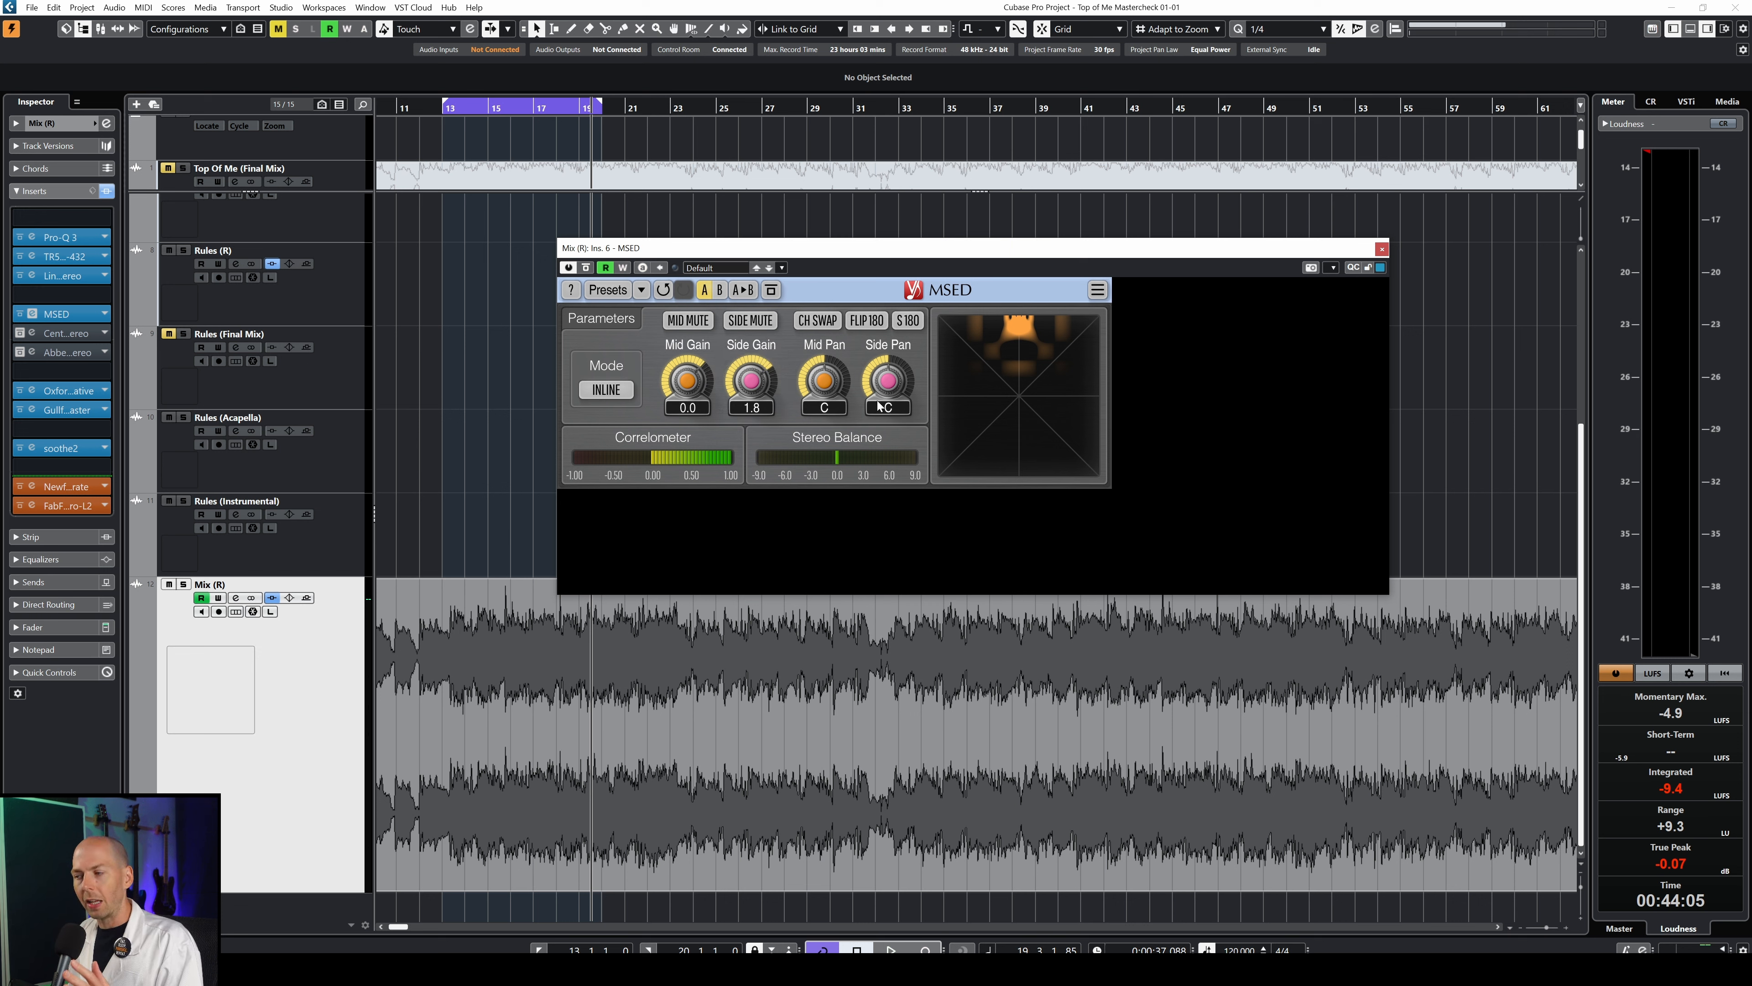
Reset the MSED Side Gain to 0.0 and sweep it slightly upward during playback
double_click(748, 383)
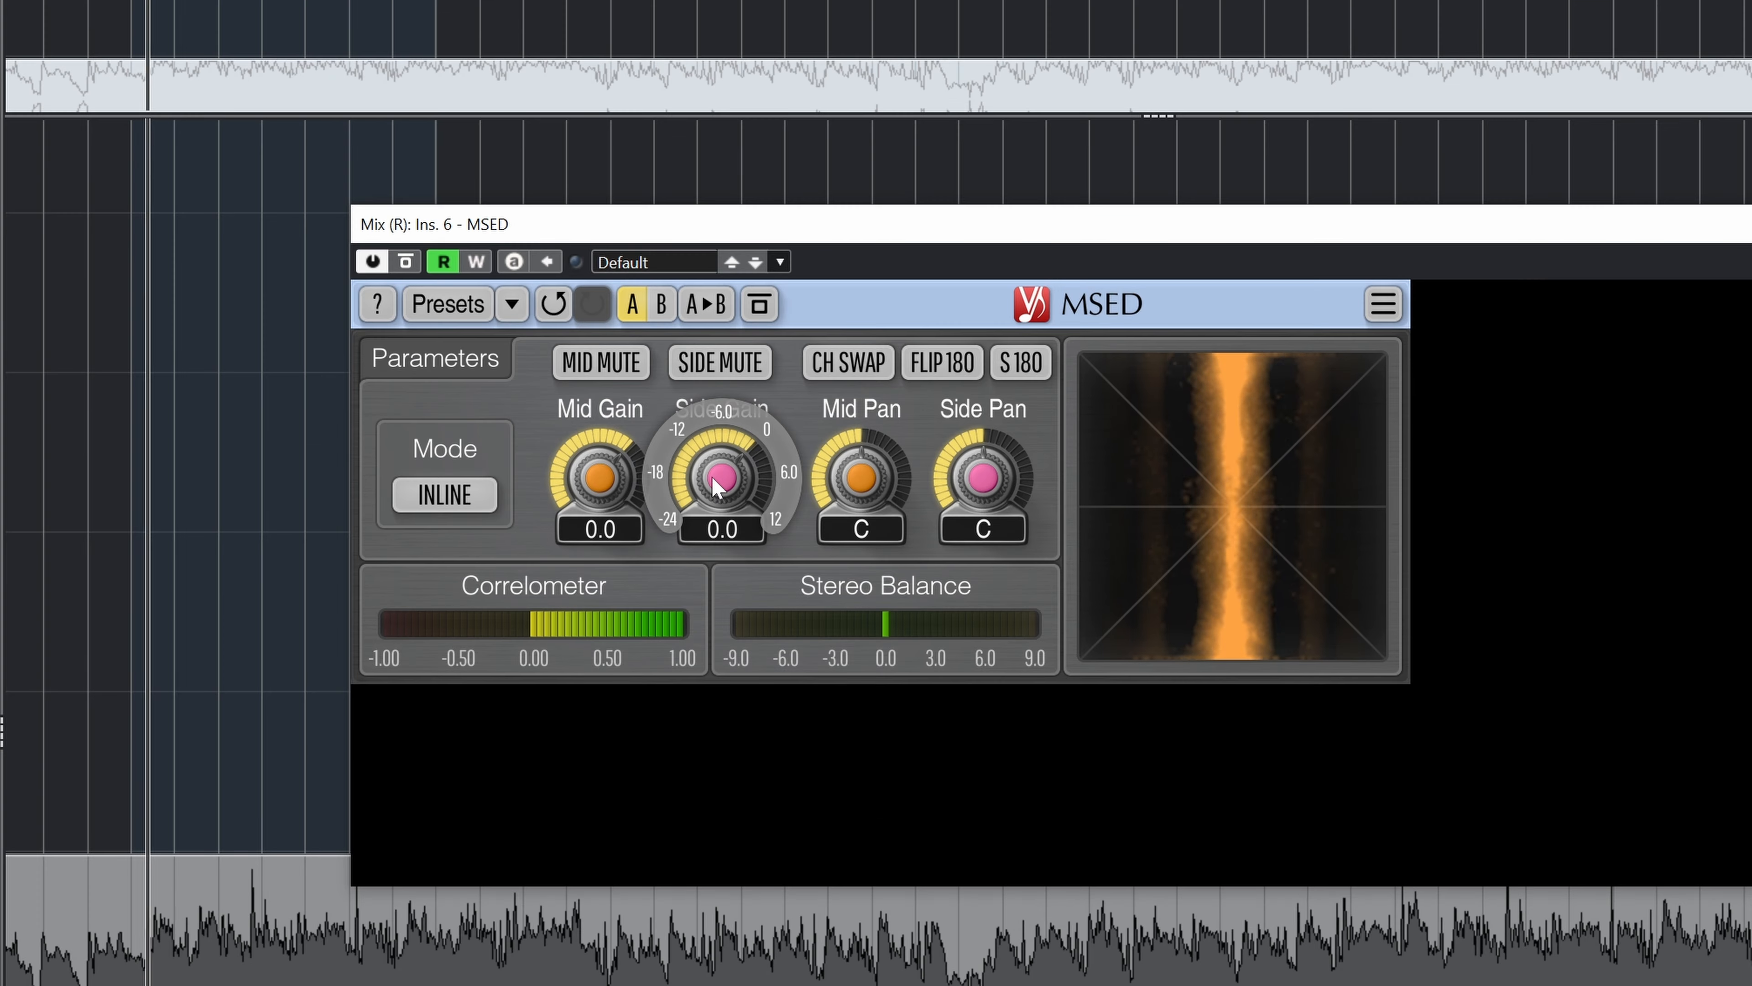
drag(748, 384, 748, 394)
drag(722, 477, 721, 468)
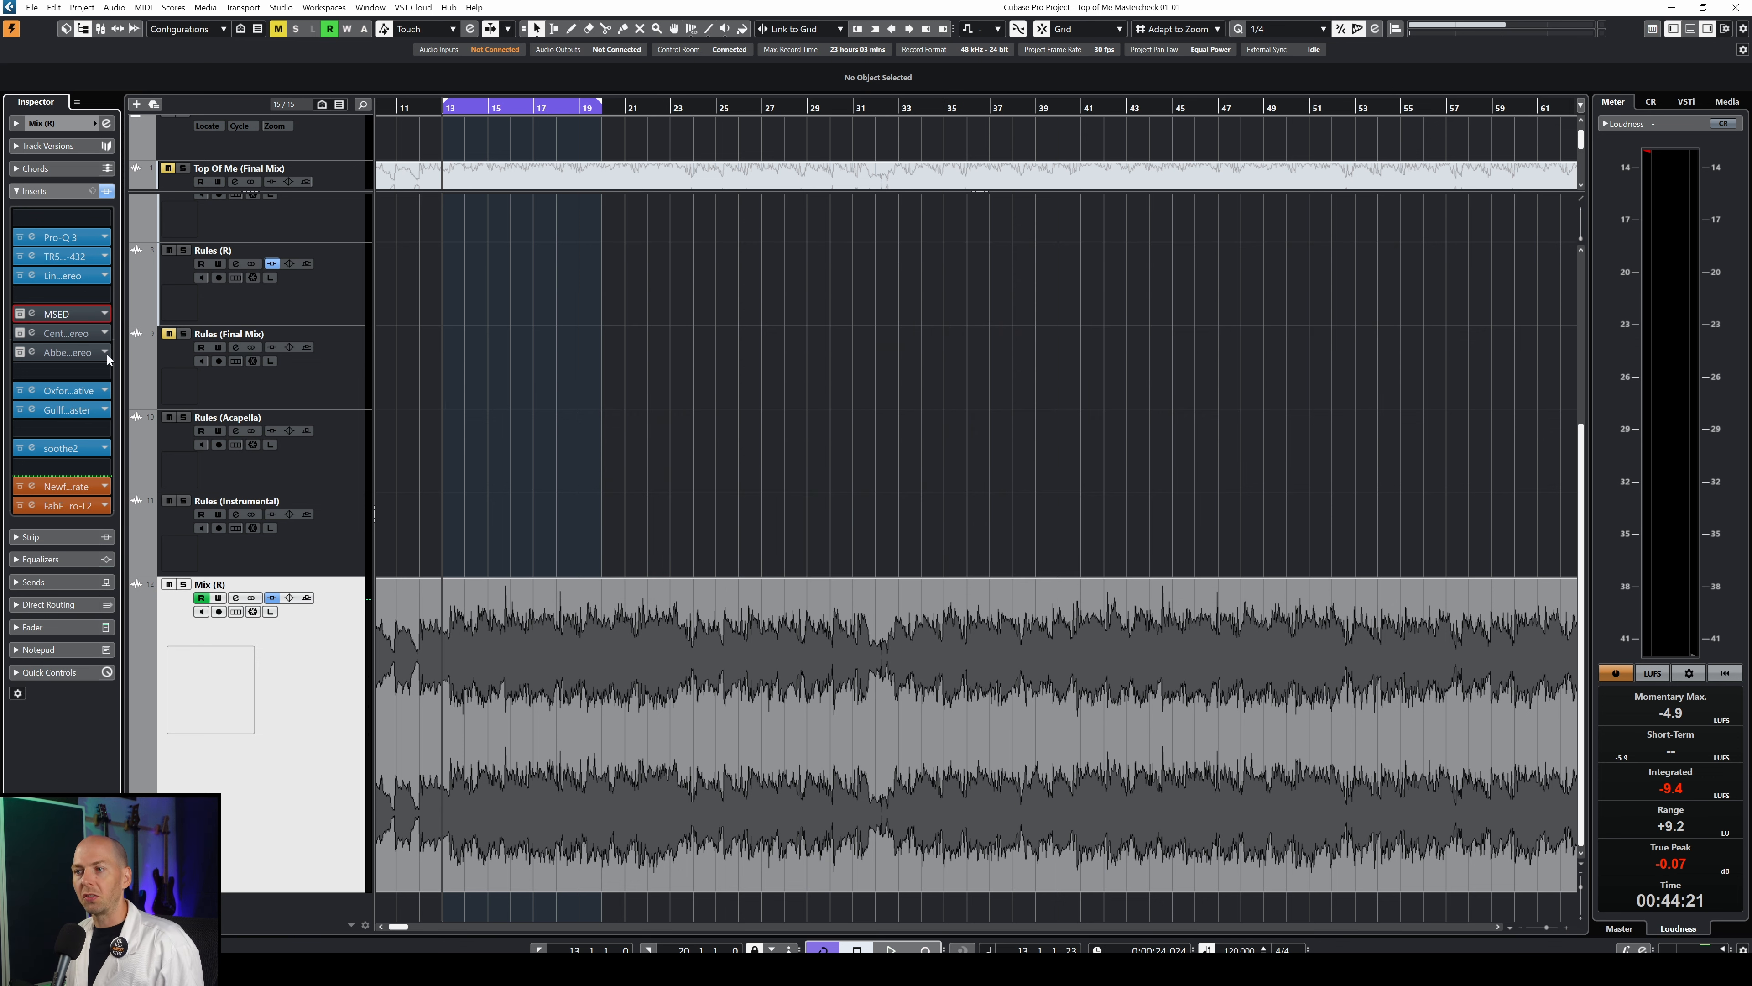
Open the Center insert, try its Sides fader between 0.4 and -2.1 dB, and reset the fader to 0.0 dB
click(32, 333)
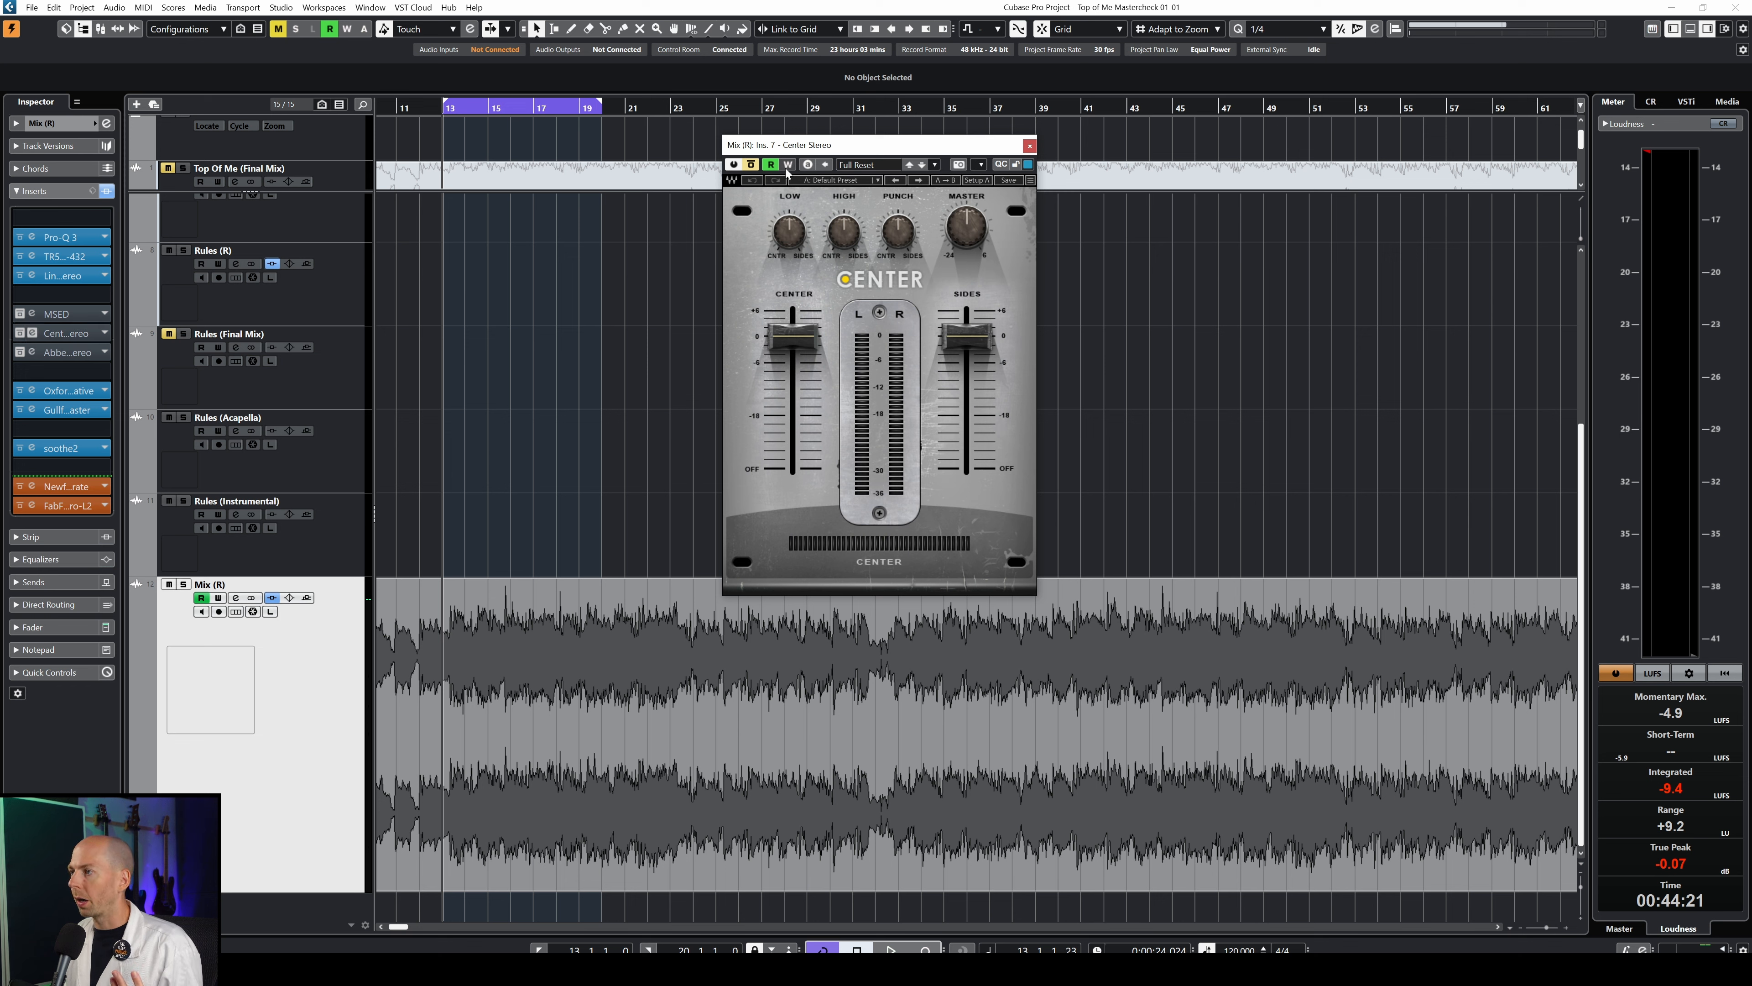
drag(818, 150, 822, 178)
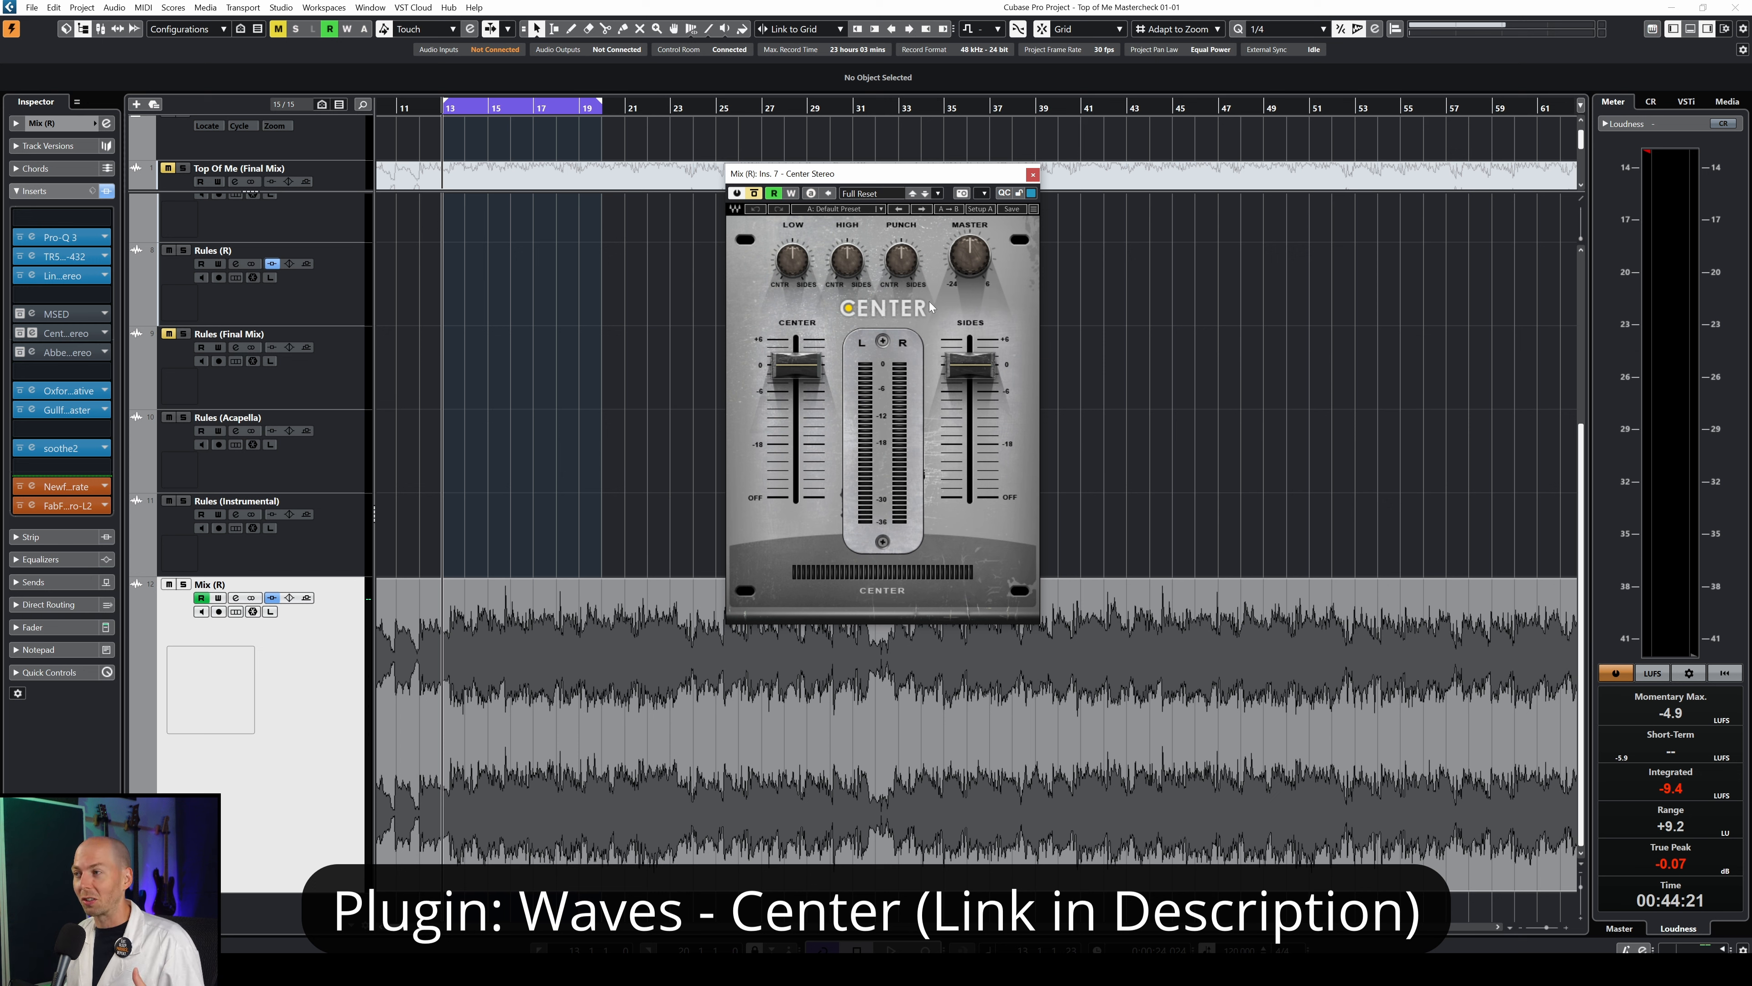
mouse_move(986, 422)
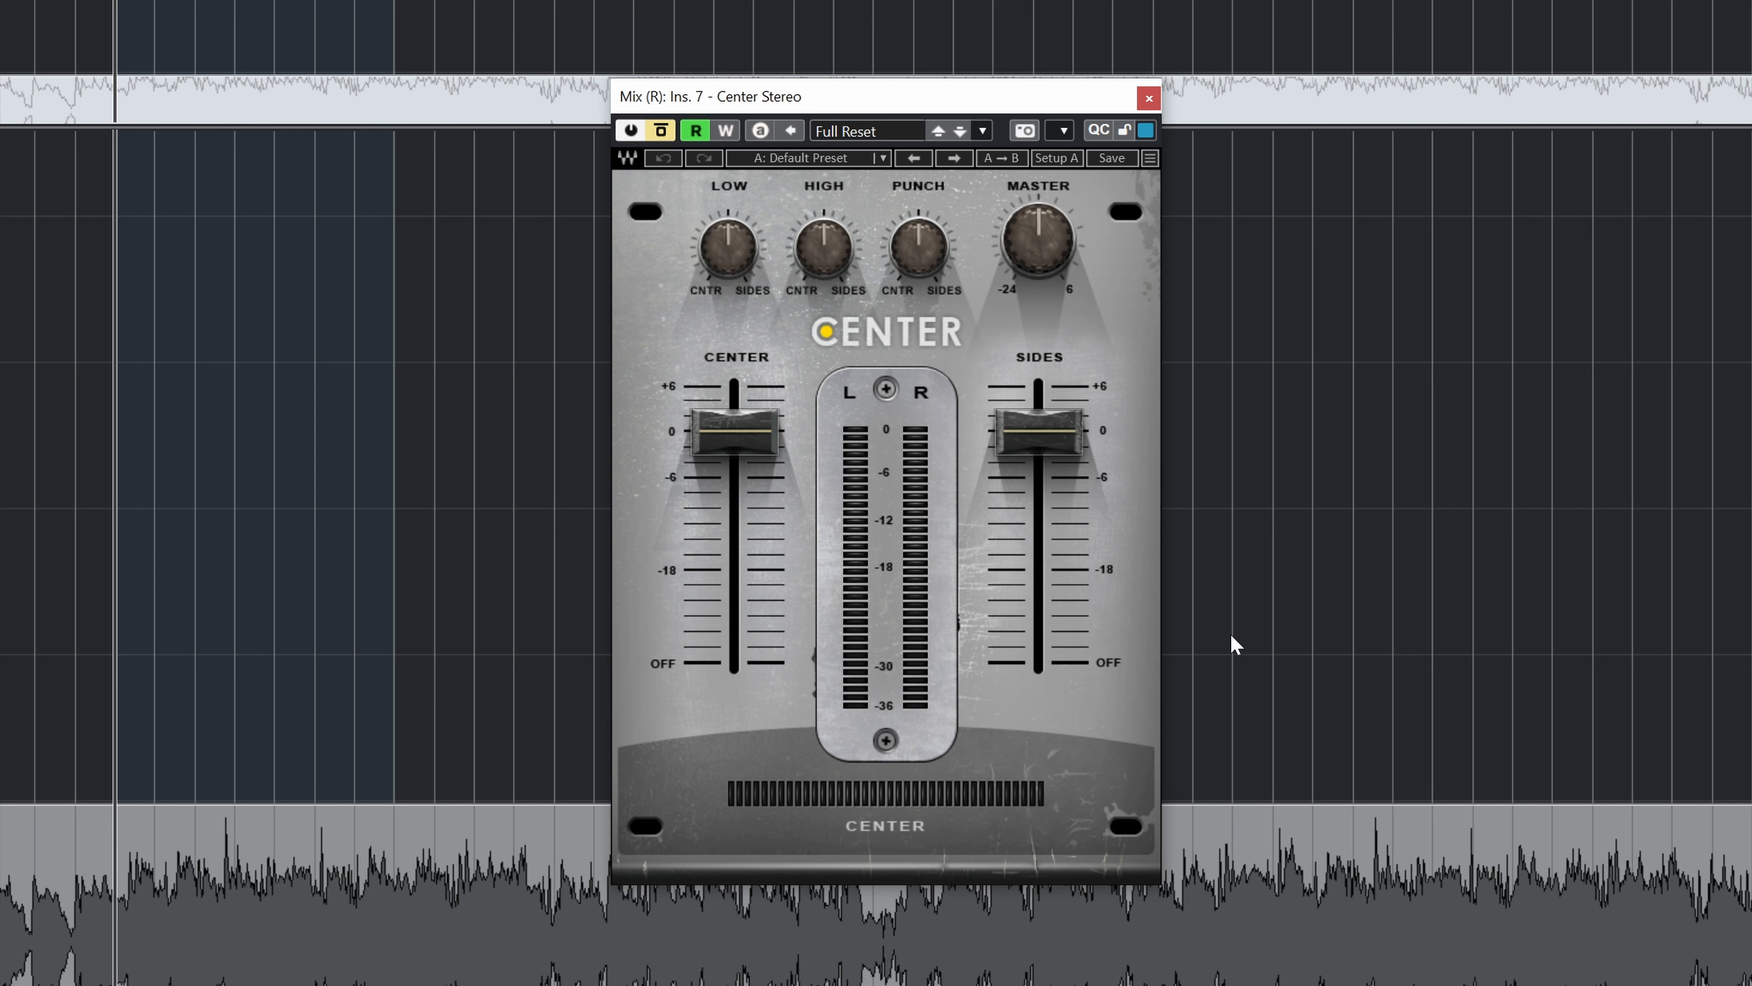
drag(1076, 431, 1076, 427)
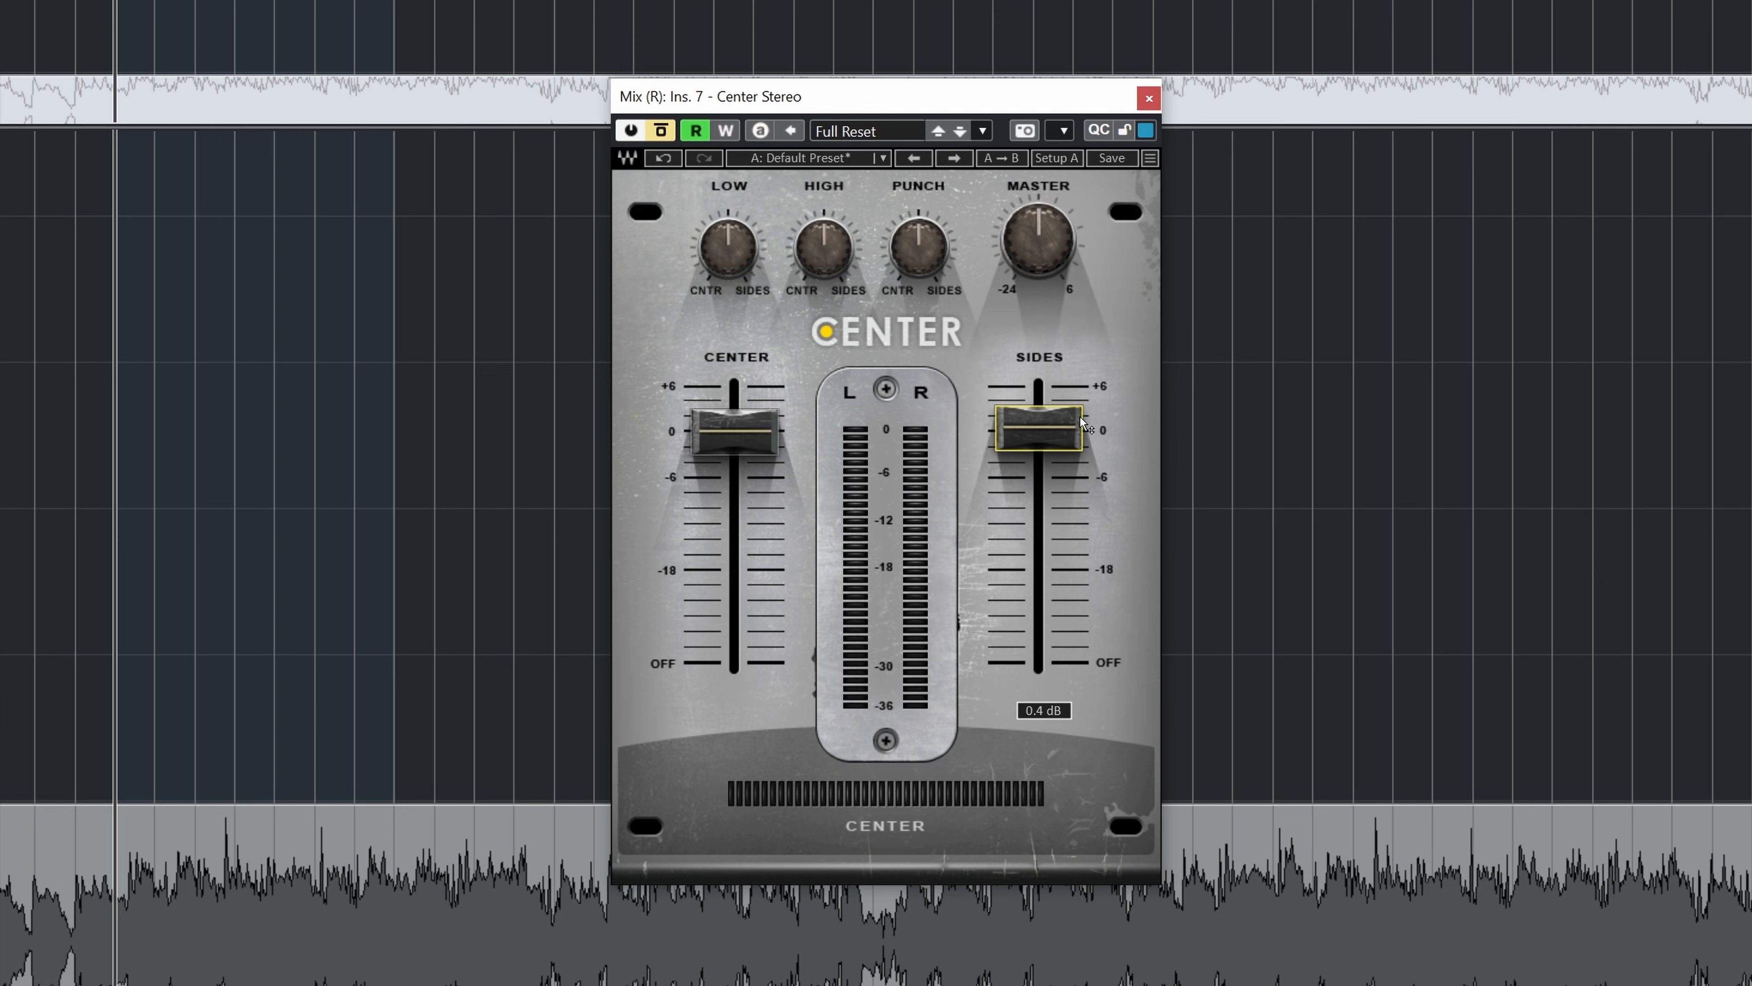
drag(1082, 424, 1082, 429)
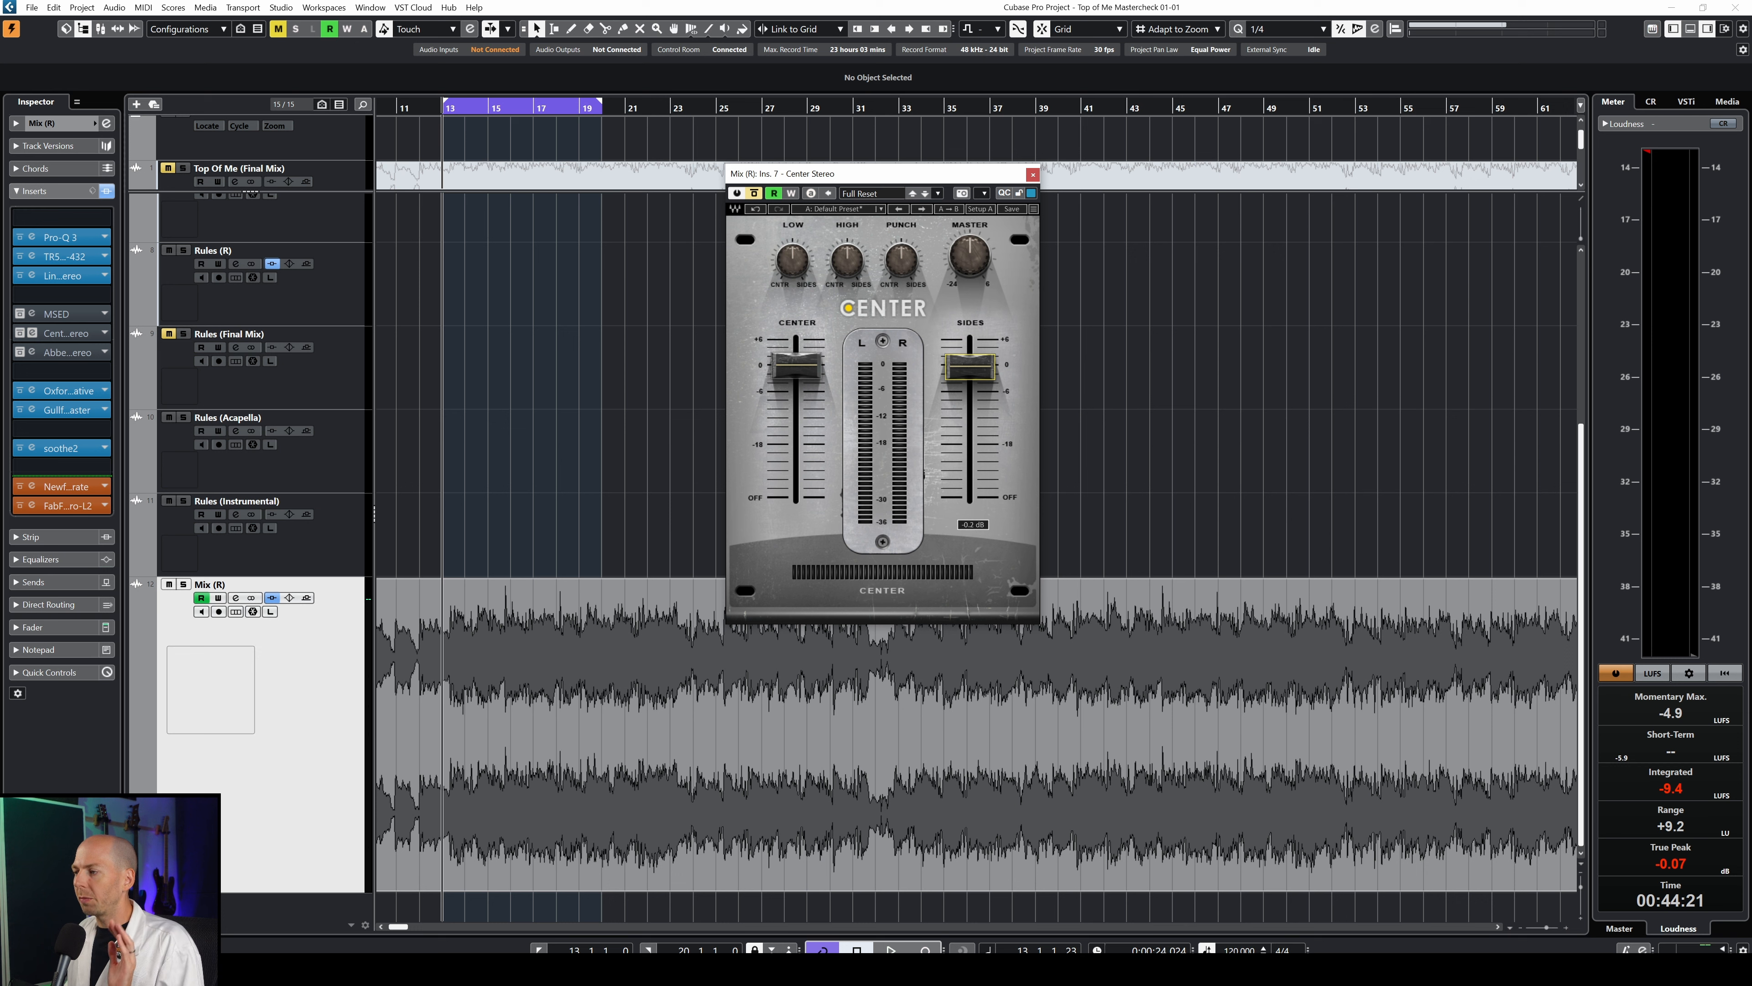
drag(990, 353, 989, 362)
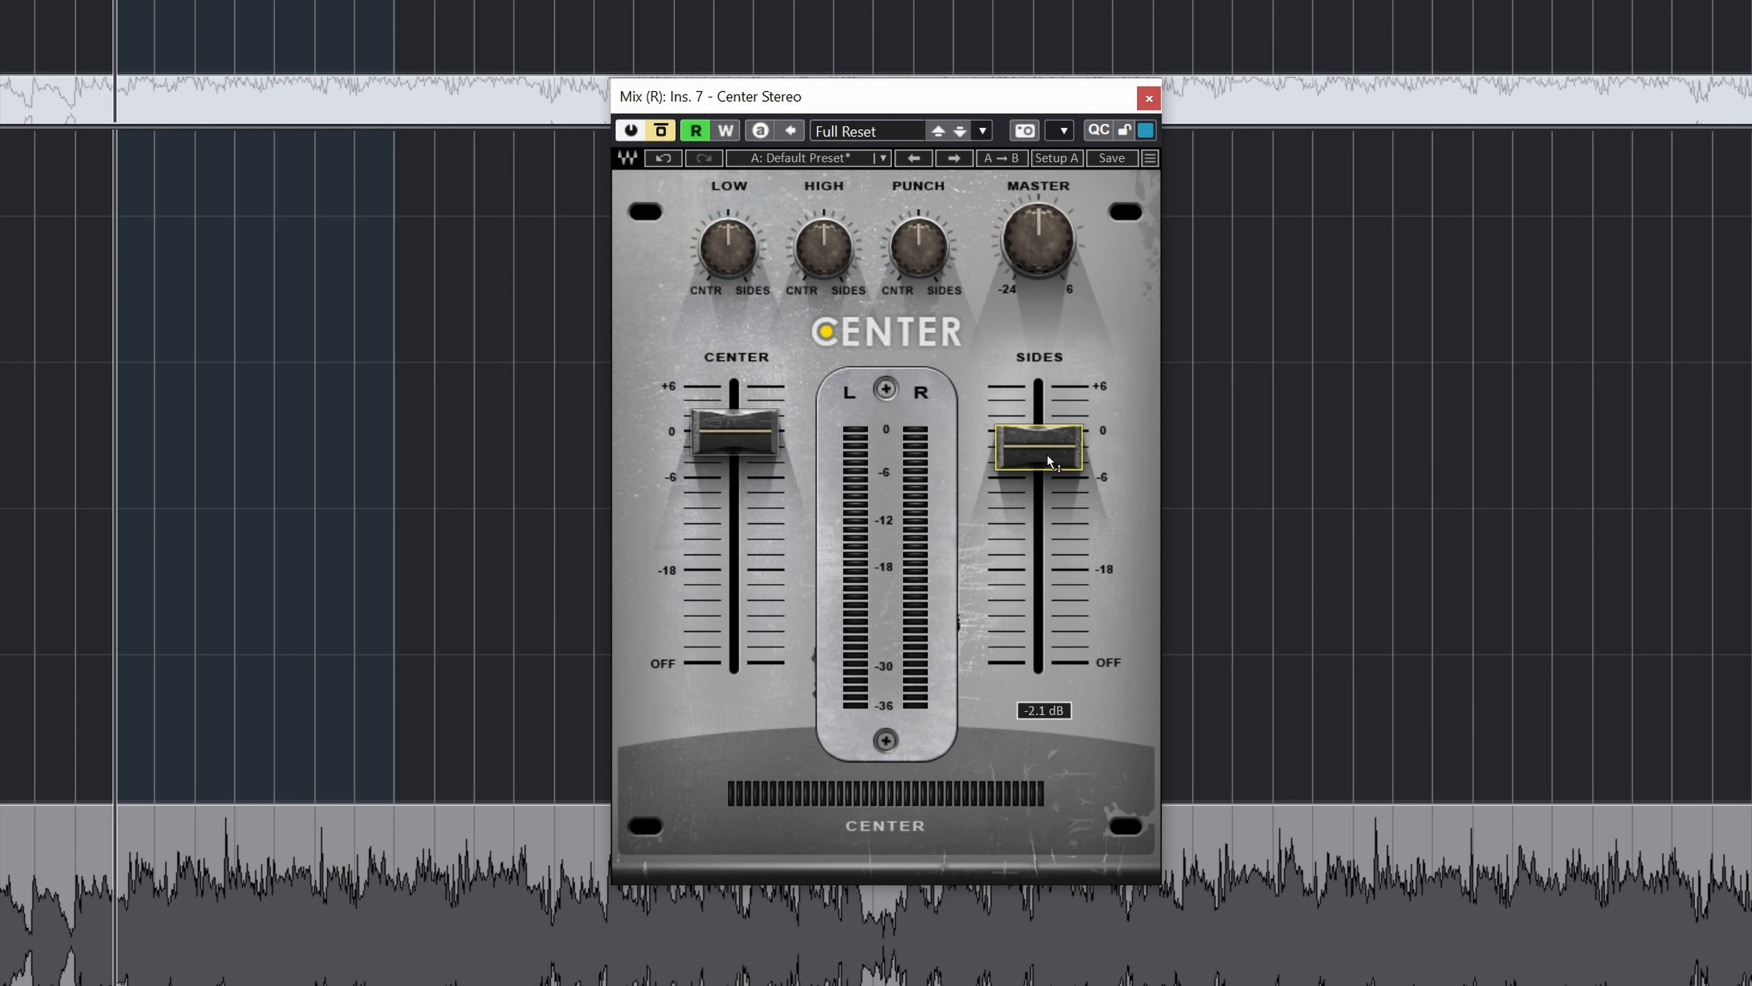
alt+click(1048, 461)
Play the loop through Center while raising the Sides fader to about 1 dB, and bypass the plug-in
key(space)
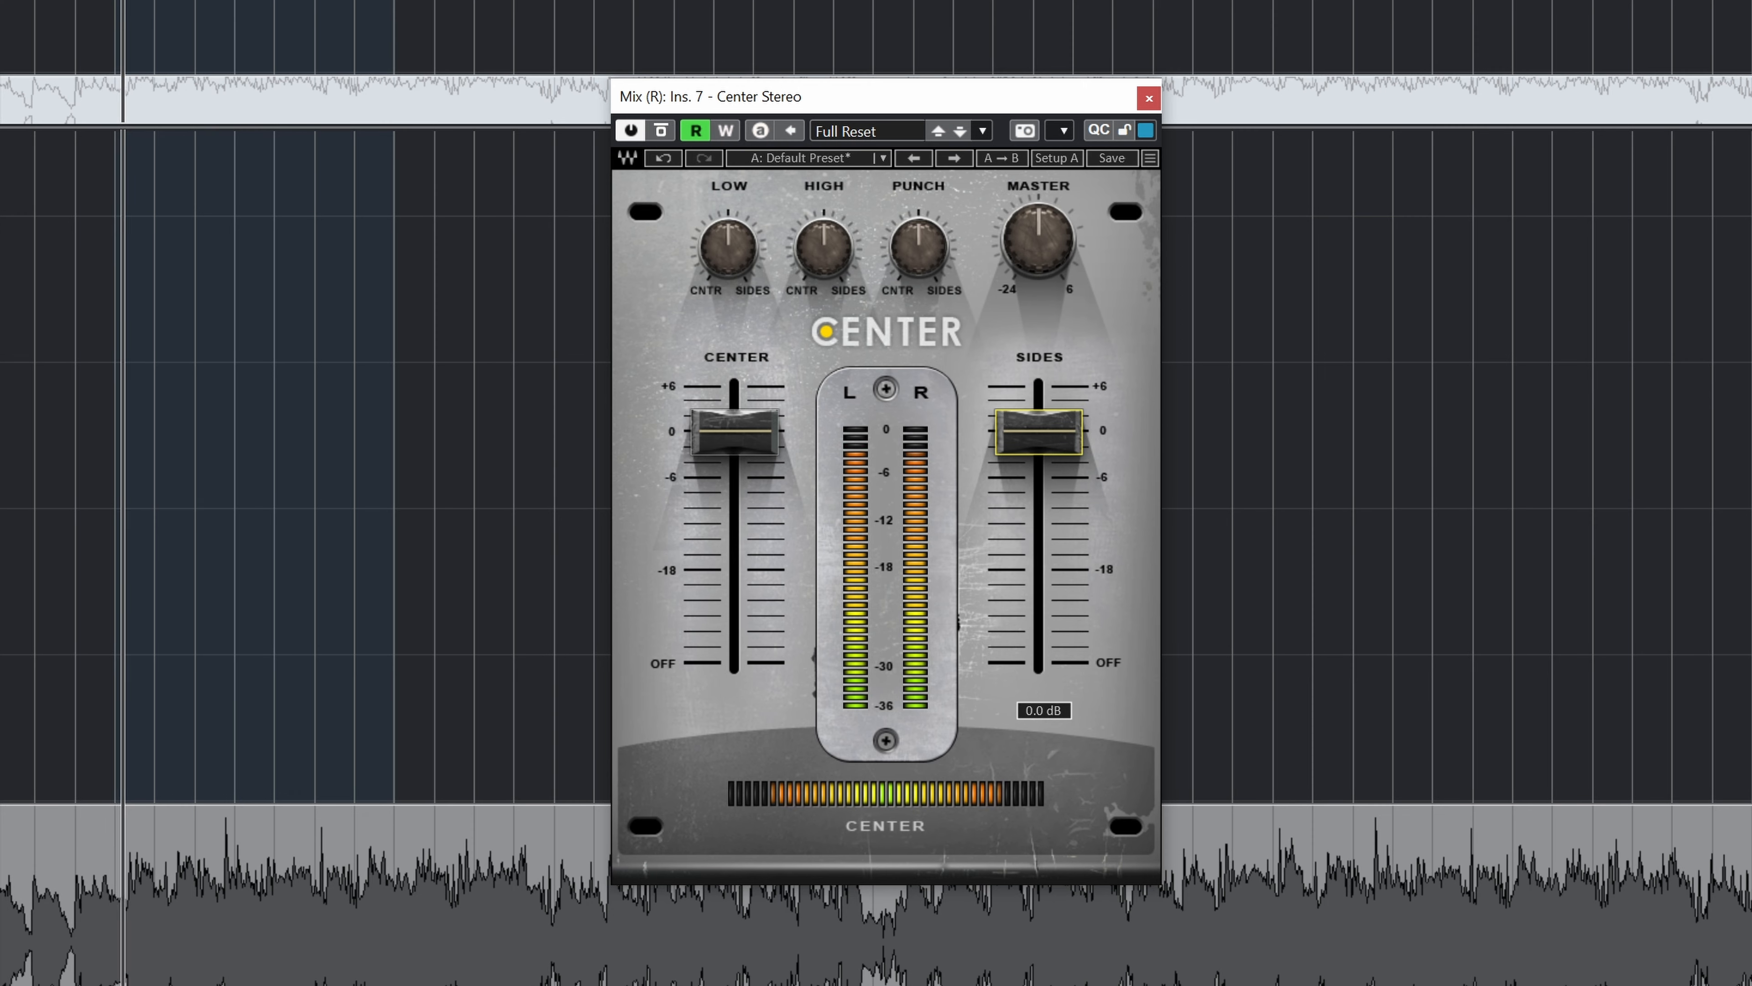
mouse_move(1039, 432)
mouse_down()
mouse_move(1039, 387)
mouse_move(1039, 582)
mouse_move(1039, 424)
mouse_up()
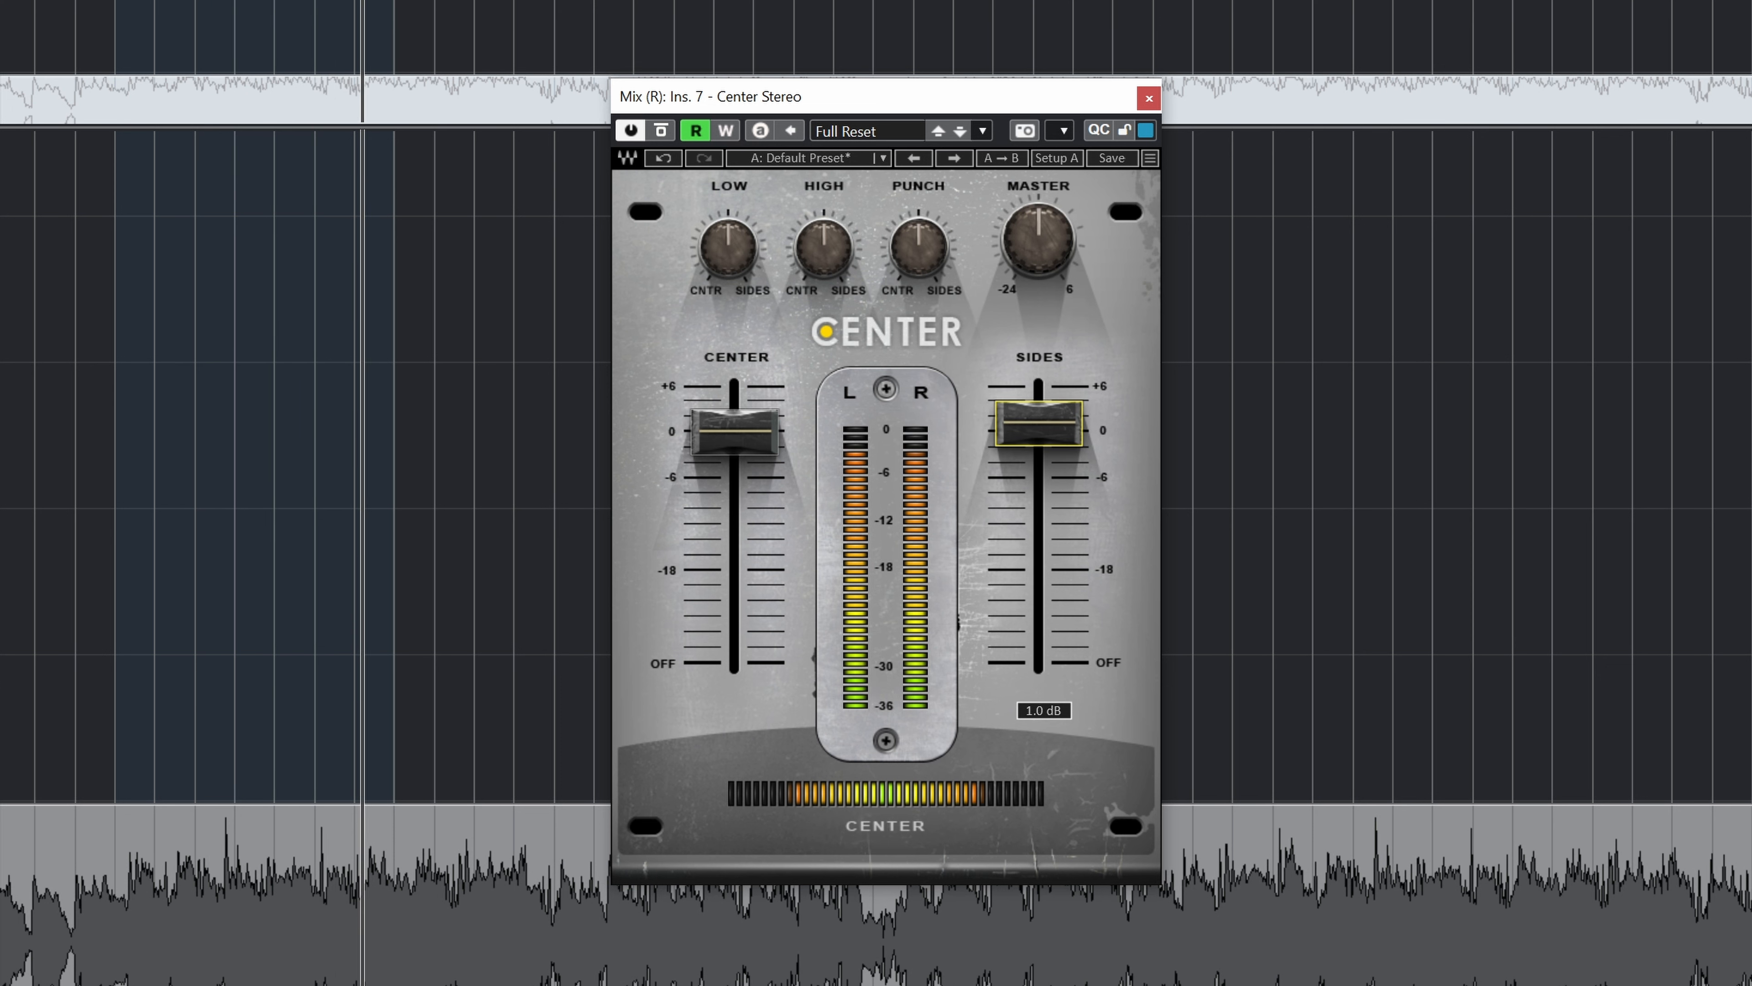
key(space)
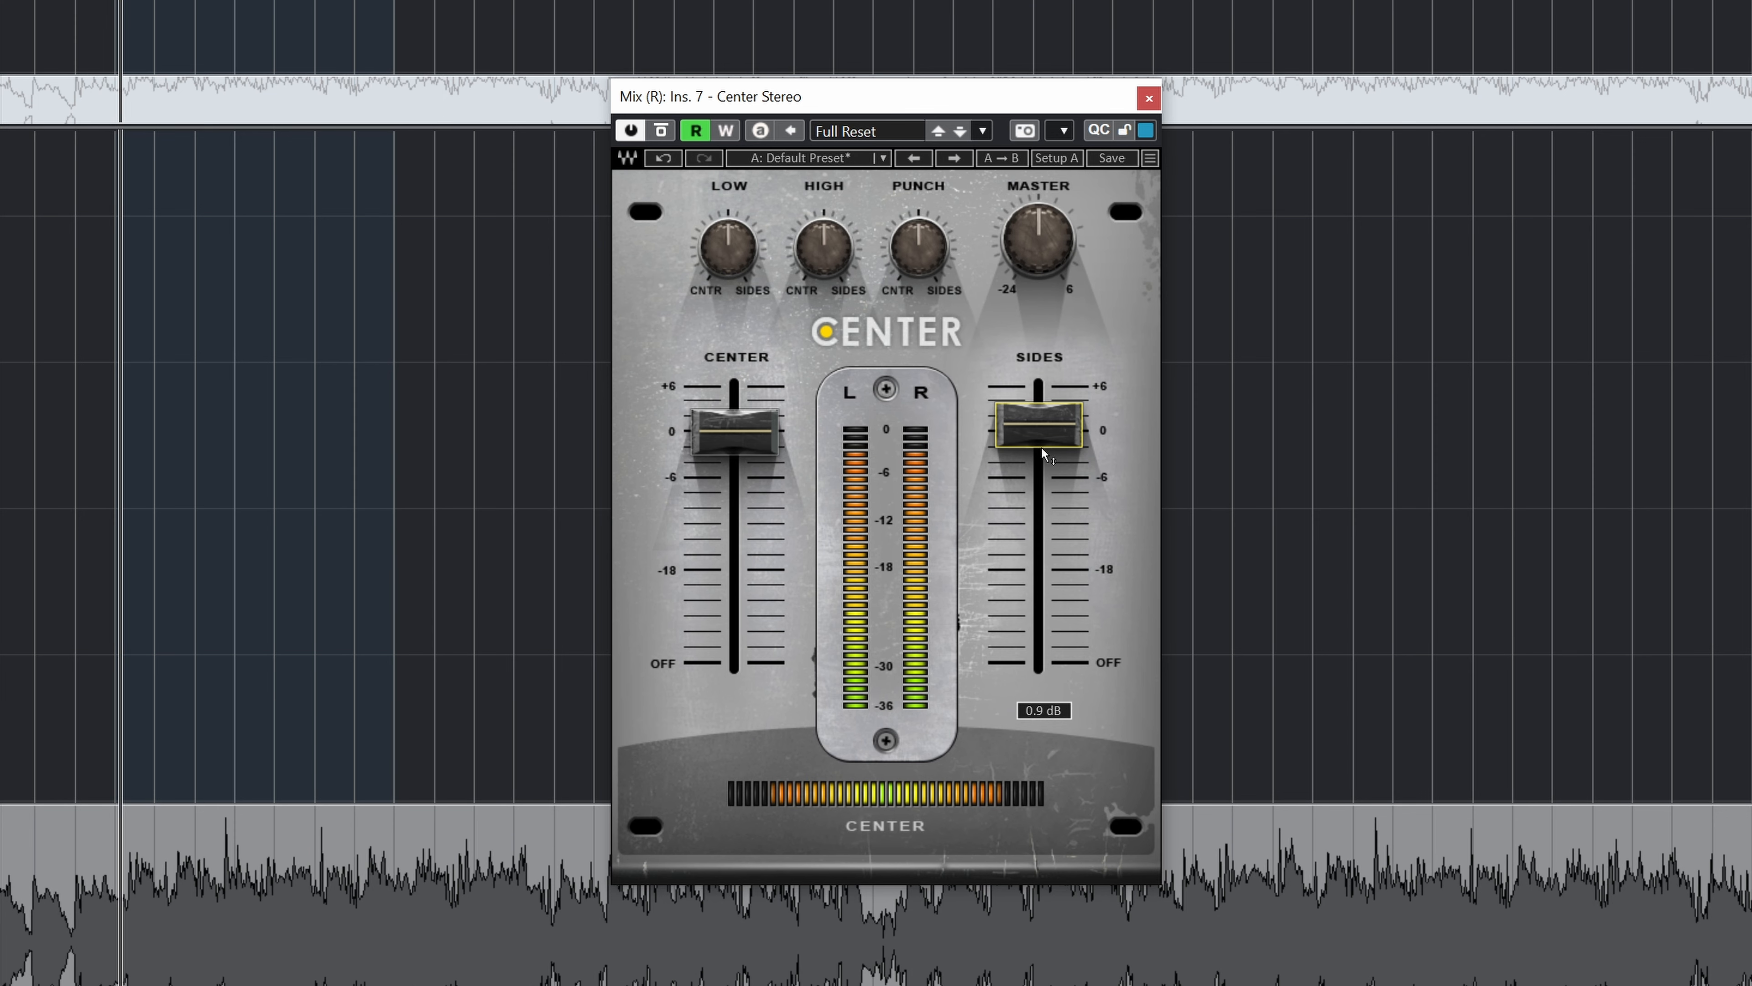
click(1026, 451)
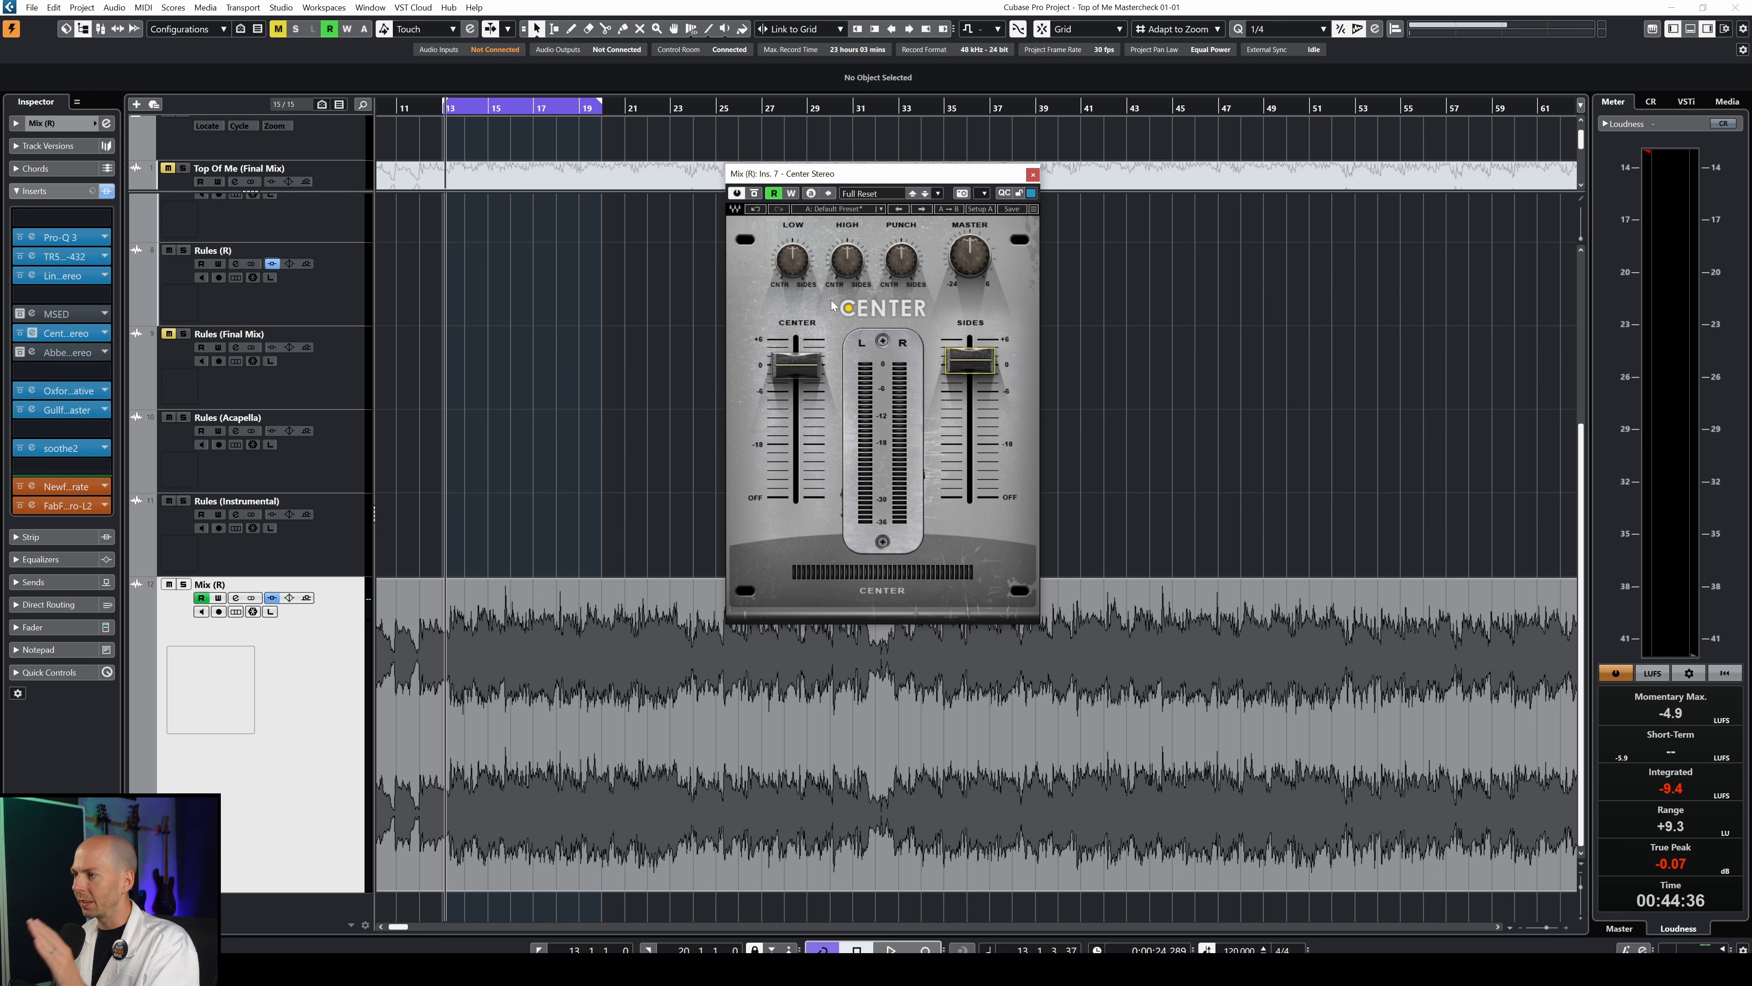
mouse_move(994, 384)
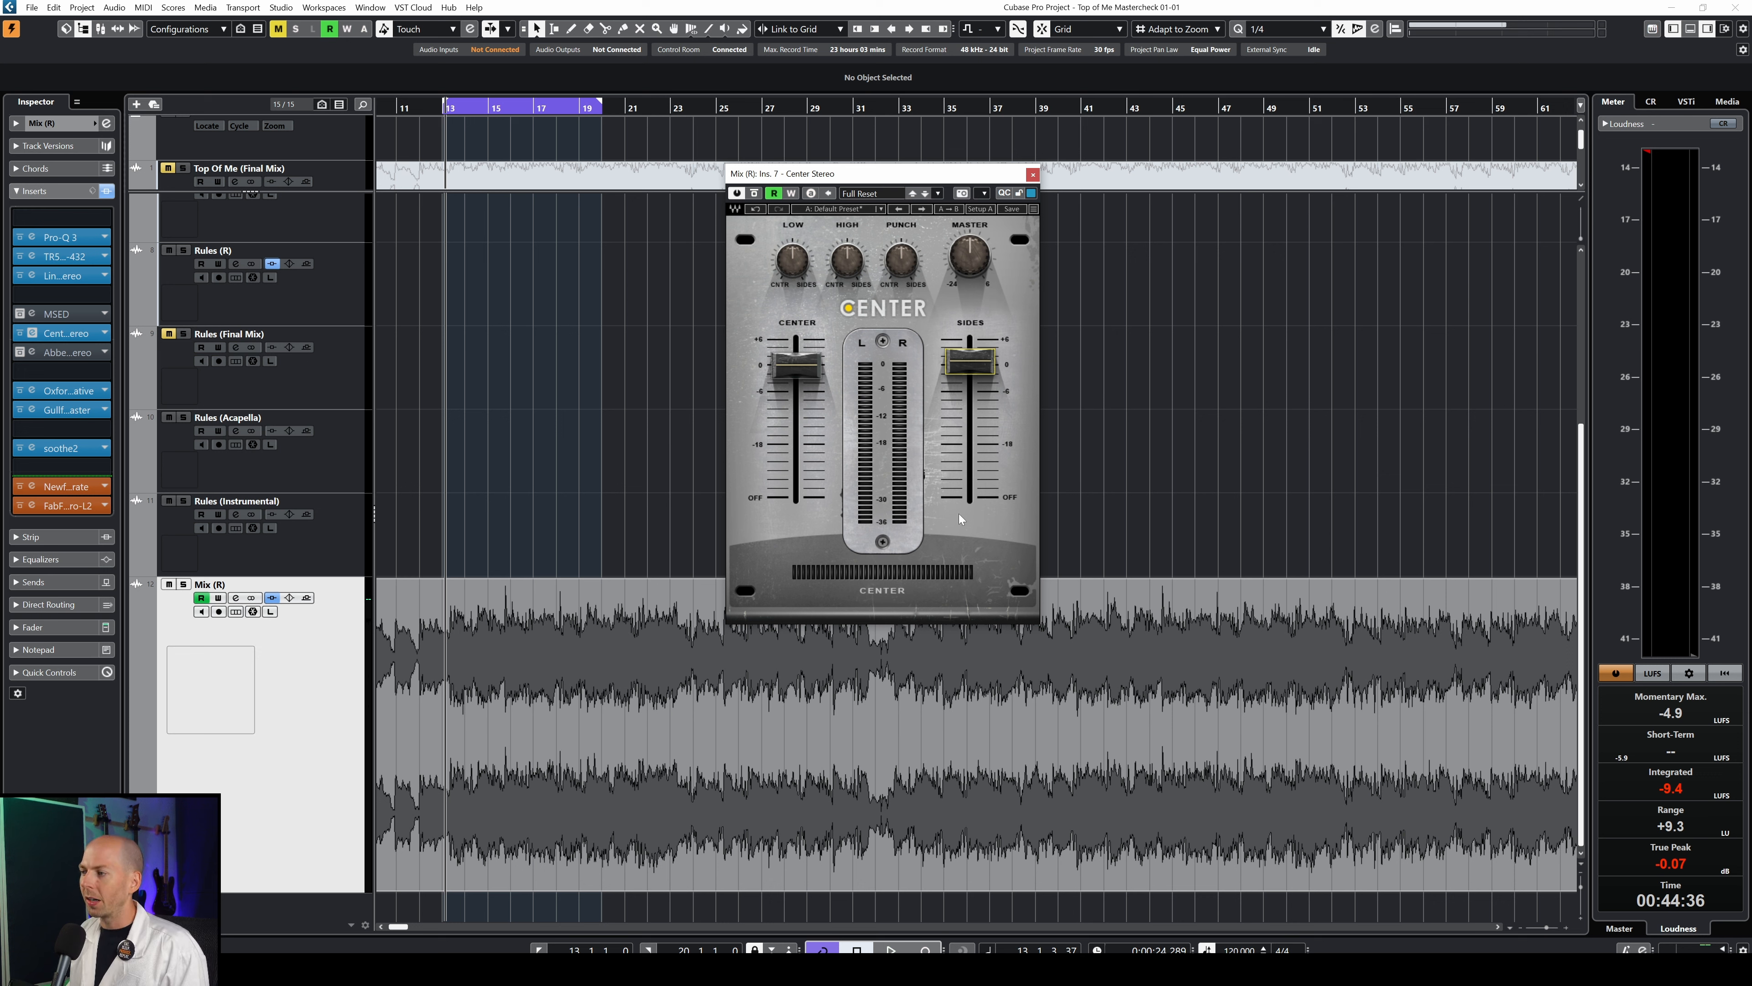
mouse_move(981, 508)
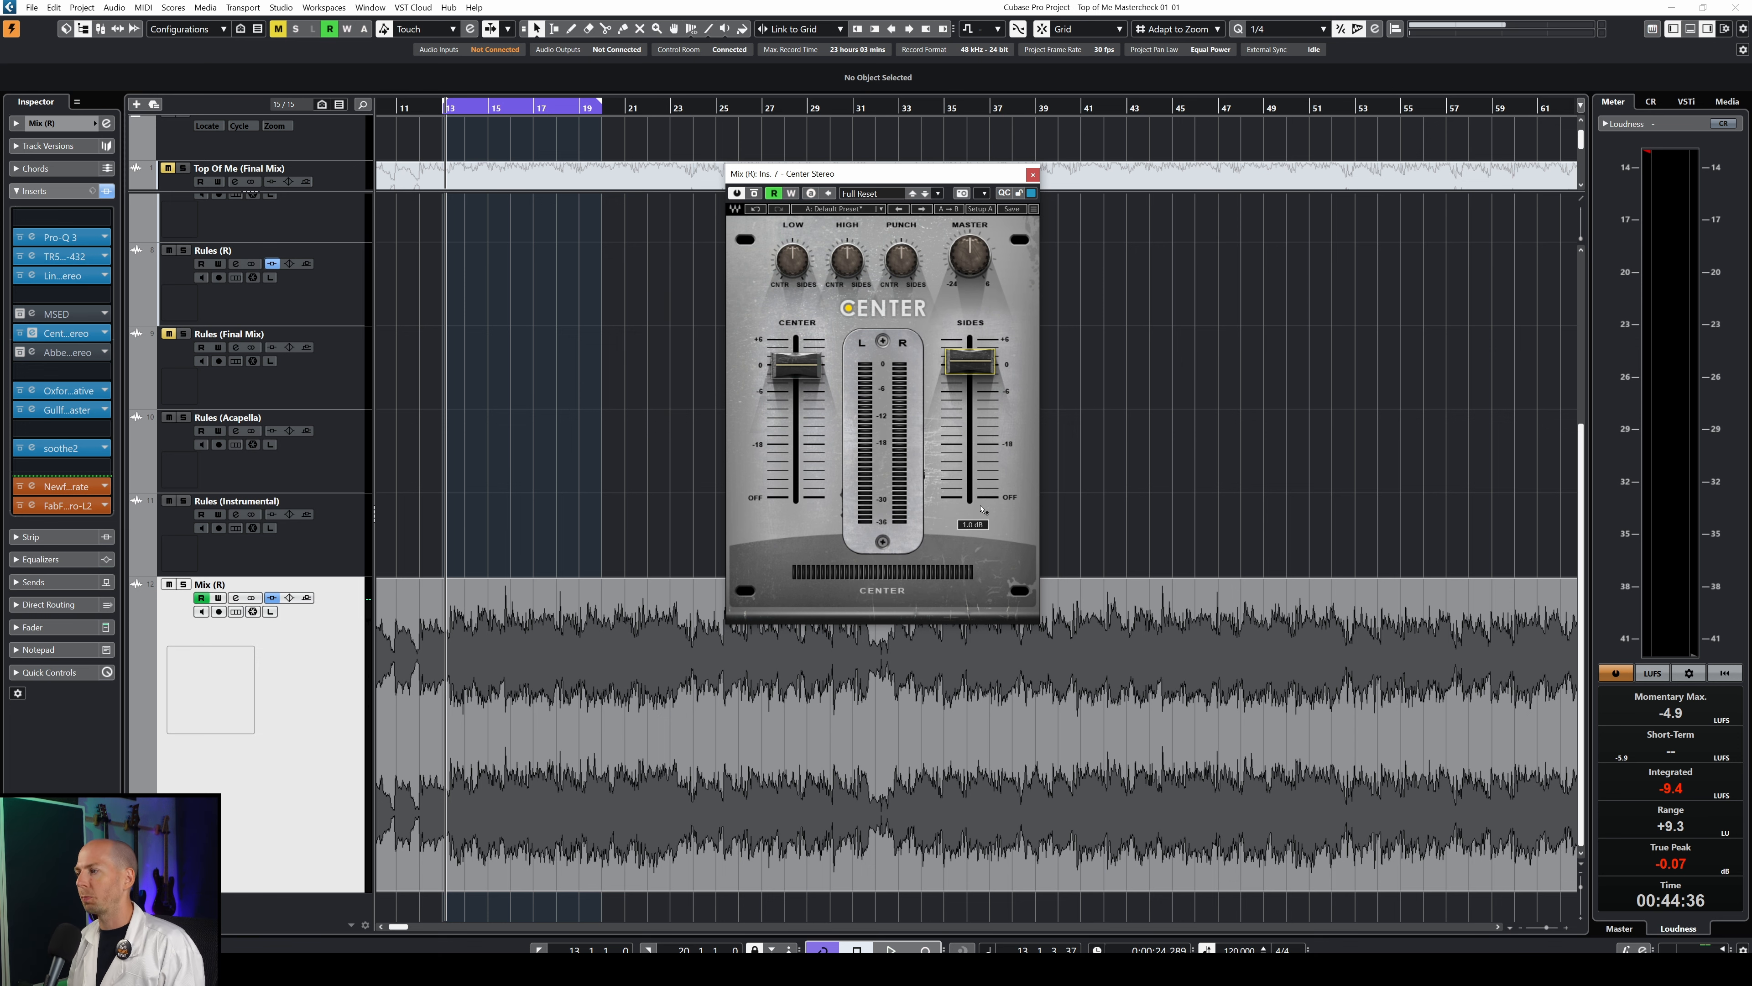
click(32, 333)
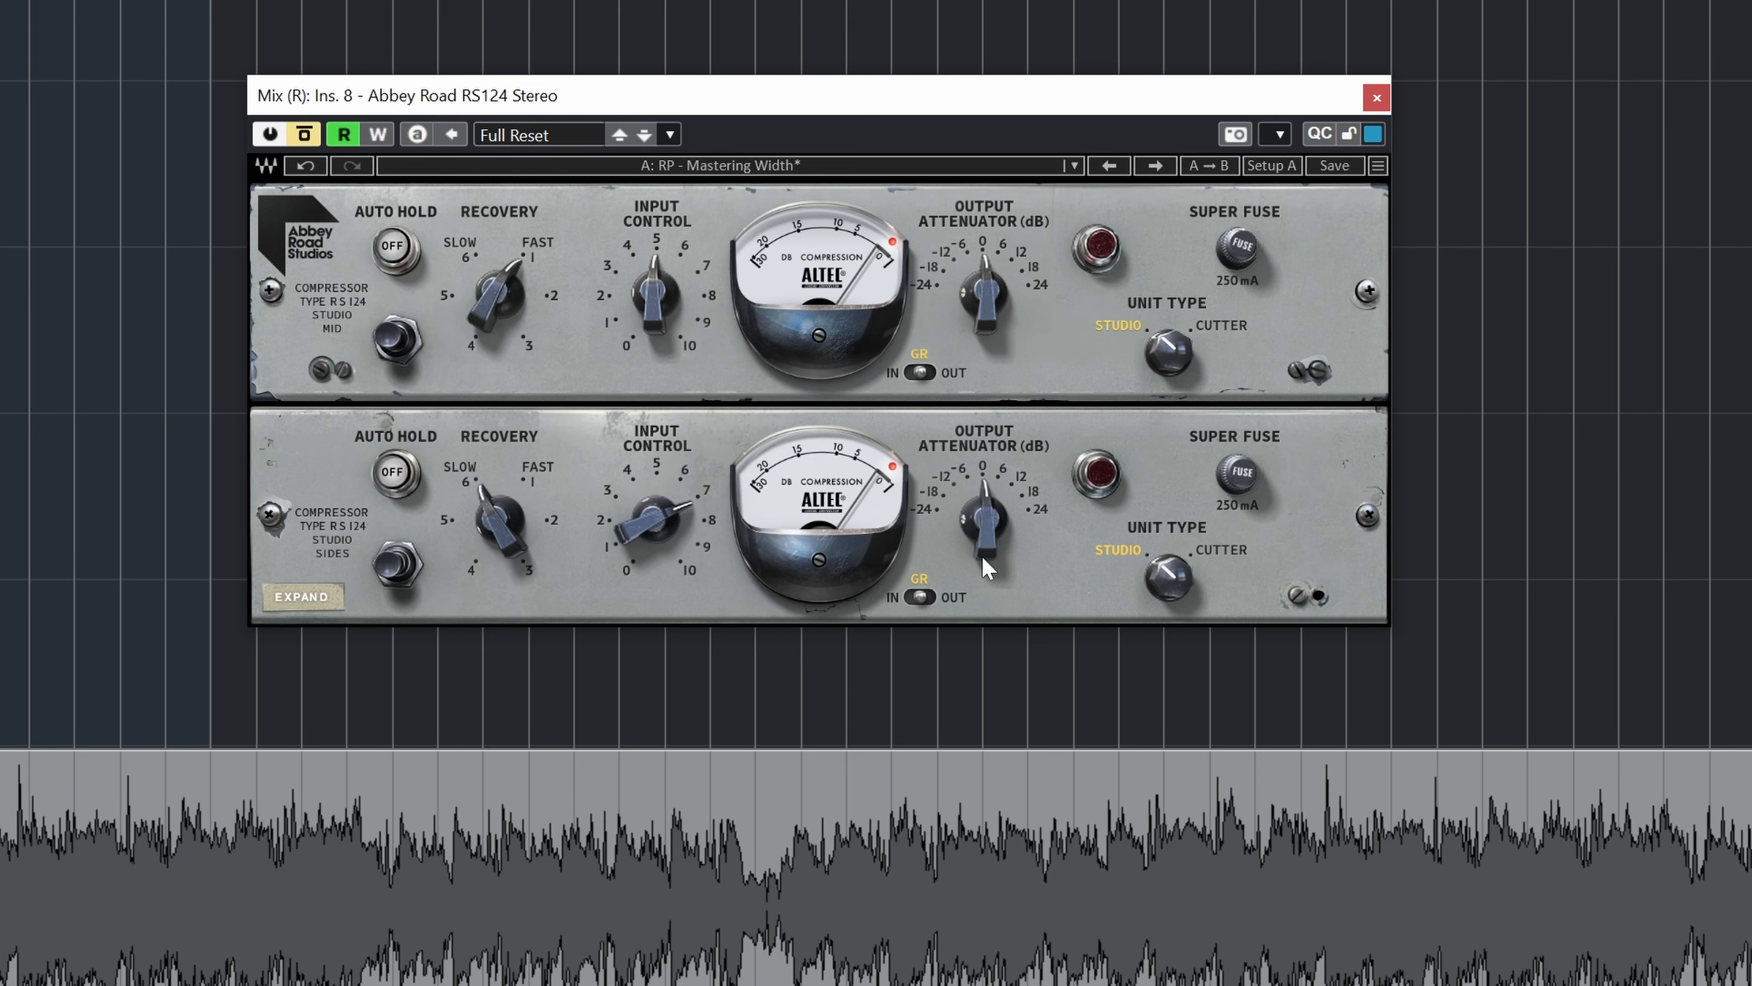
Expand the Abbey Road RS124 controls in MS mode and turn the Mid and Sides mix knobs down to their minimum
click(304, 596)
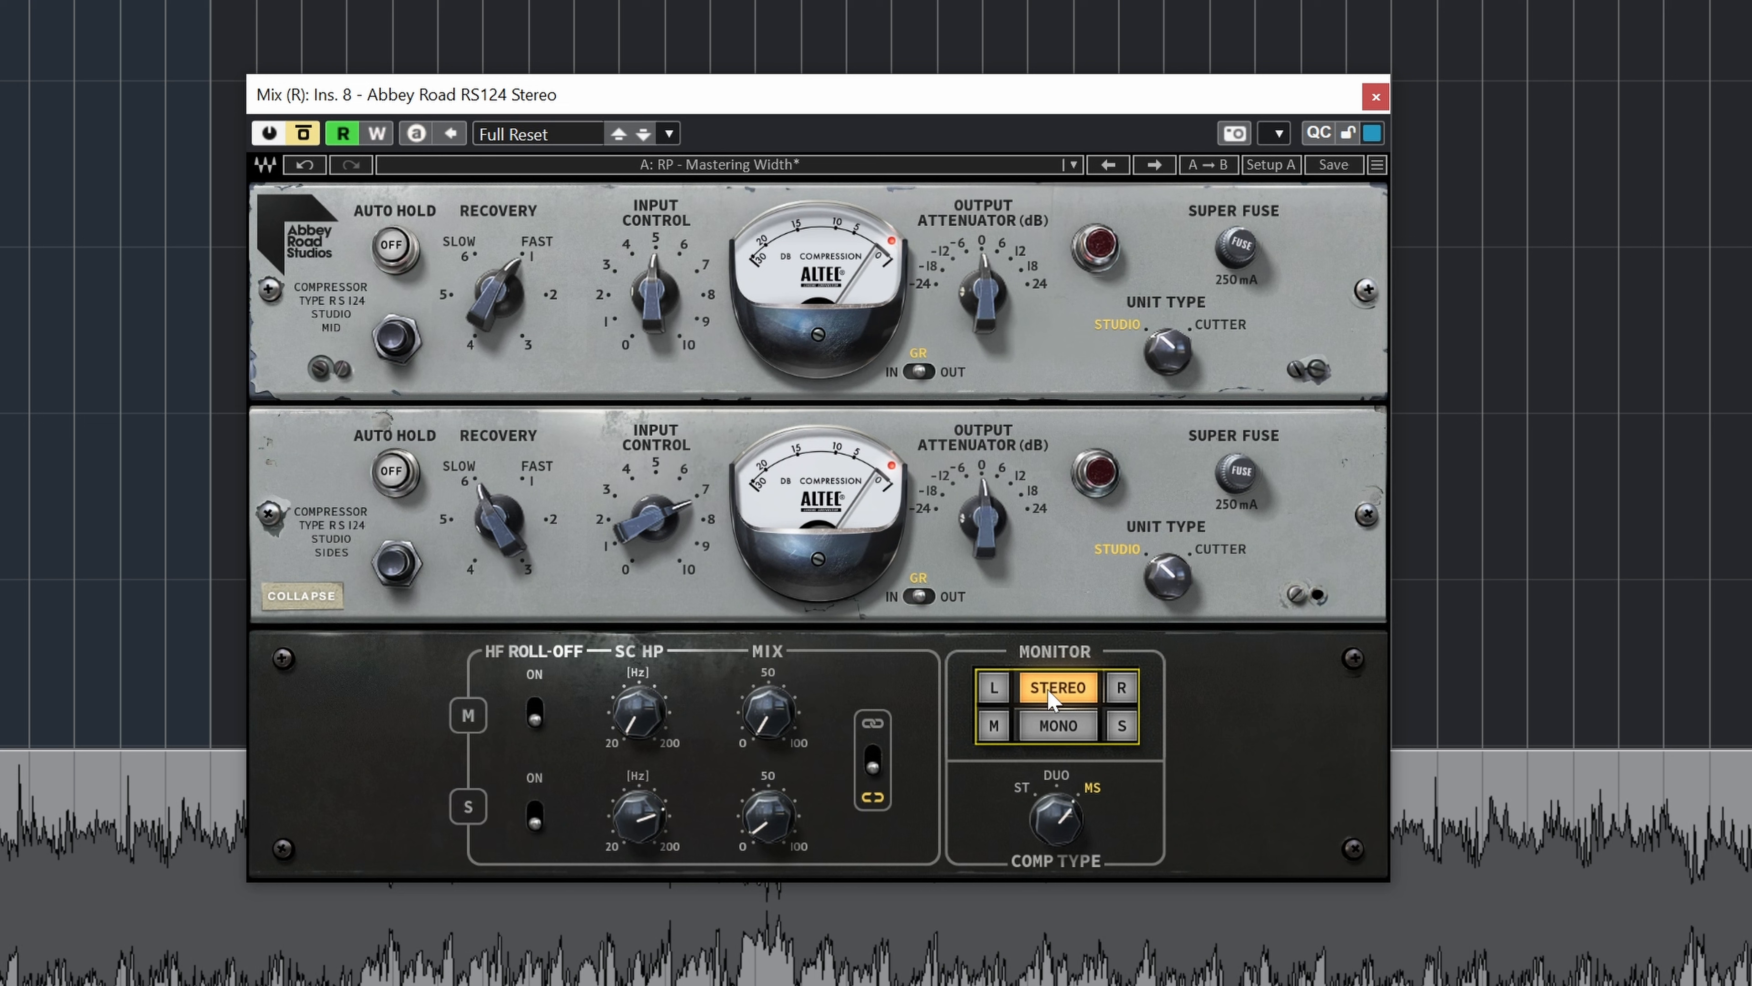
mouse_move(1074, 847)
mouse_down()
mouse_move(1074, 871)
mouse_move(1049, 814)
mouse_move(1086, 834)
mouse_up()
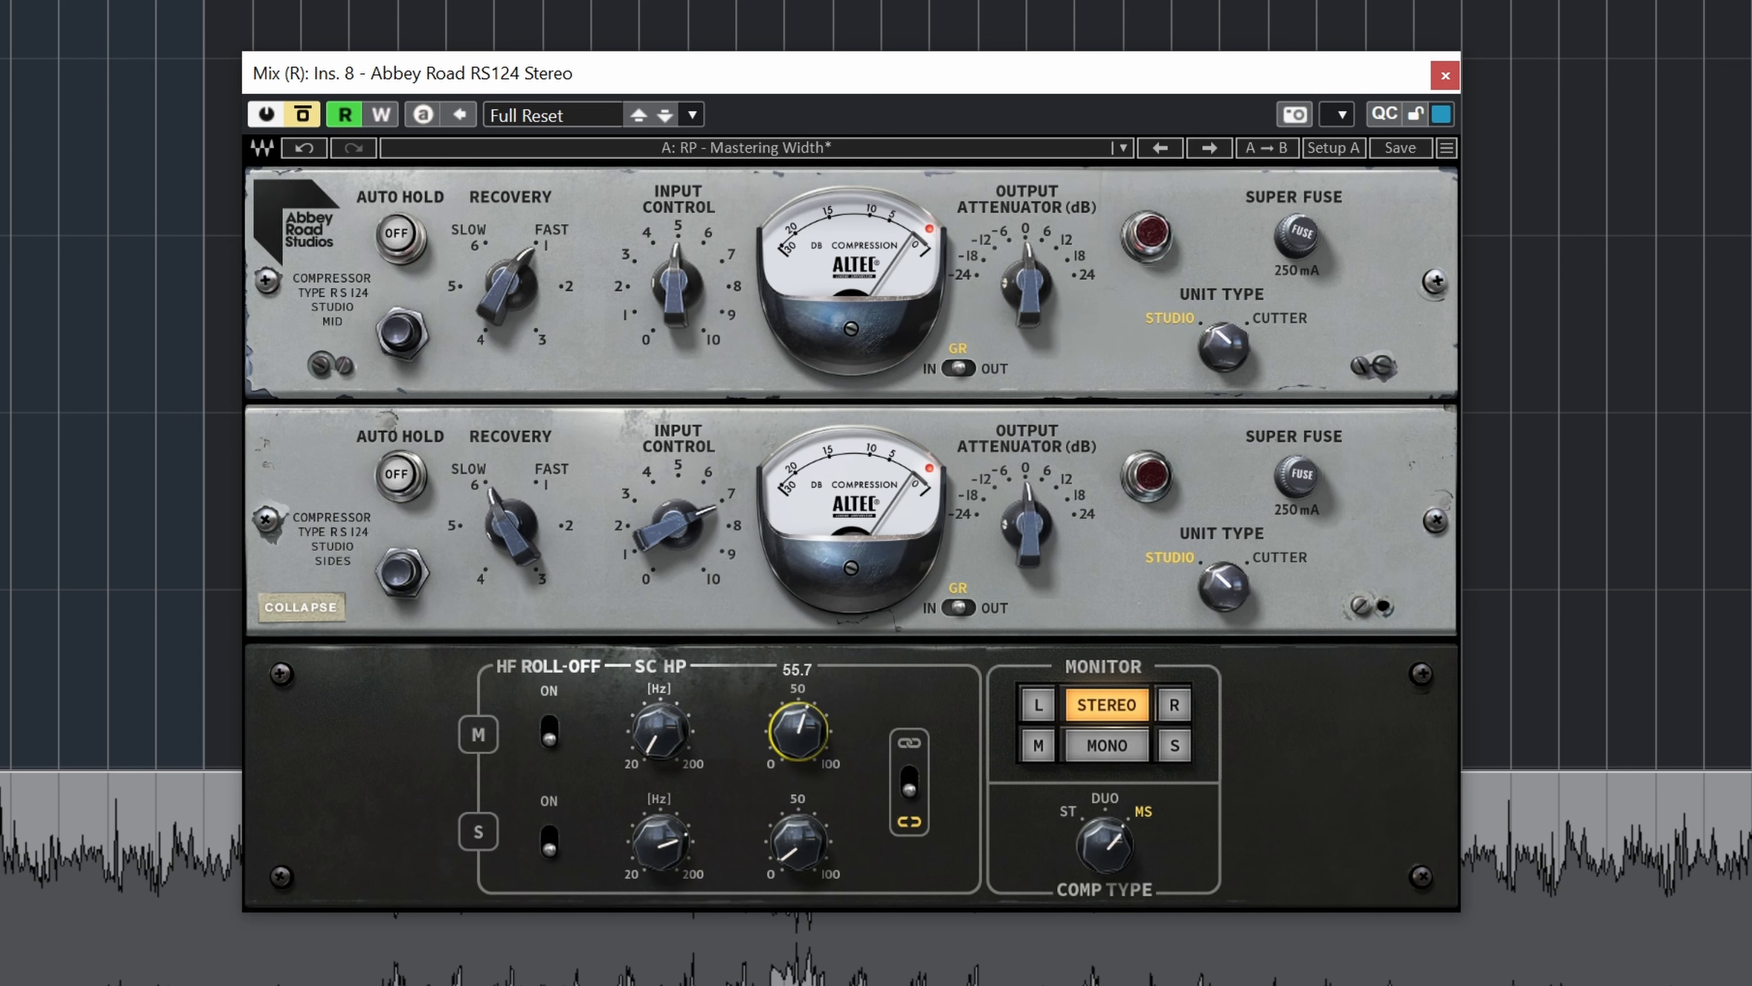
drag(798, 732, 824, 784)
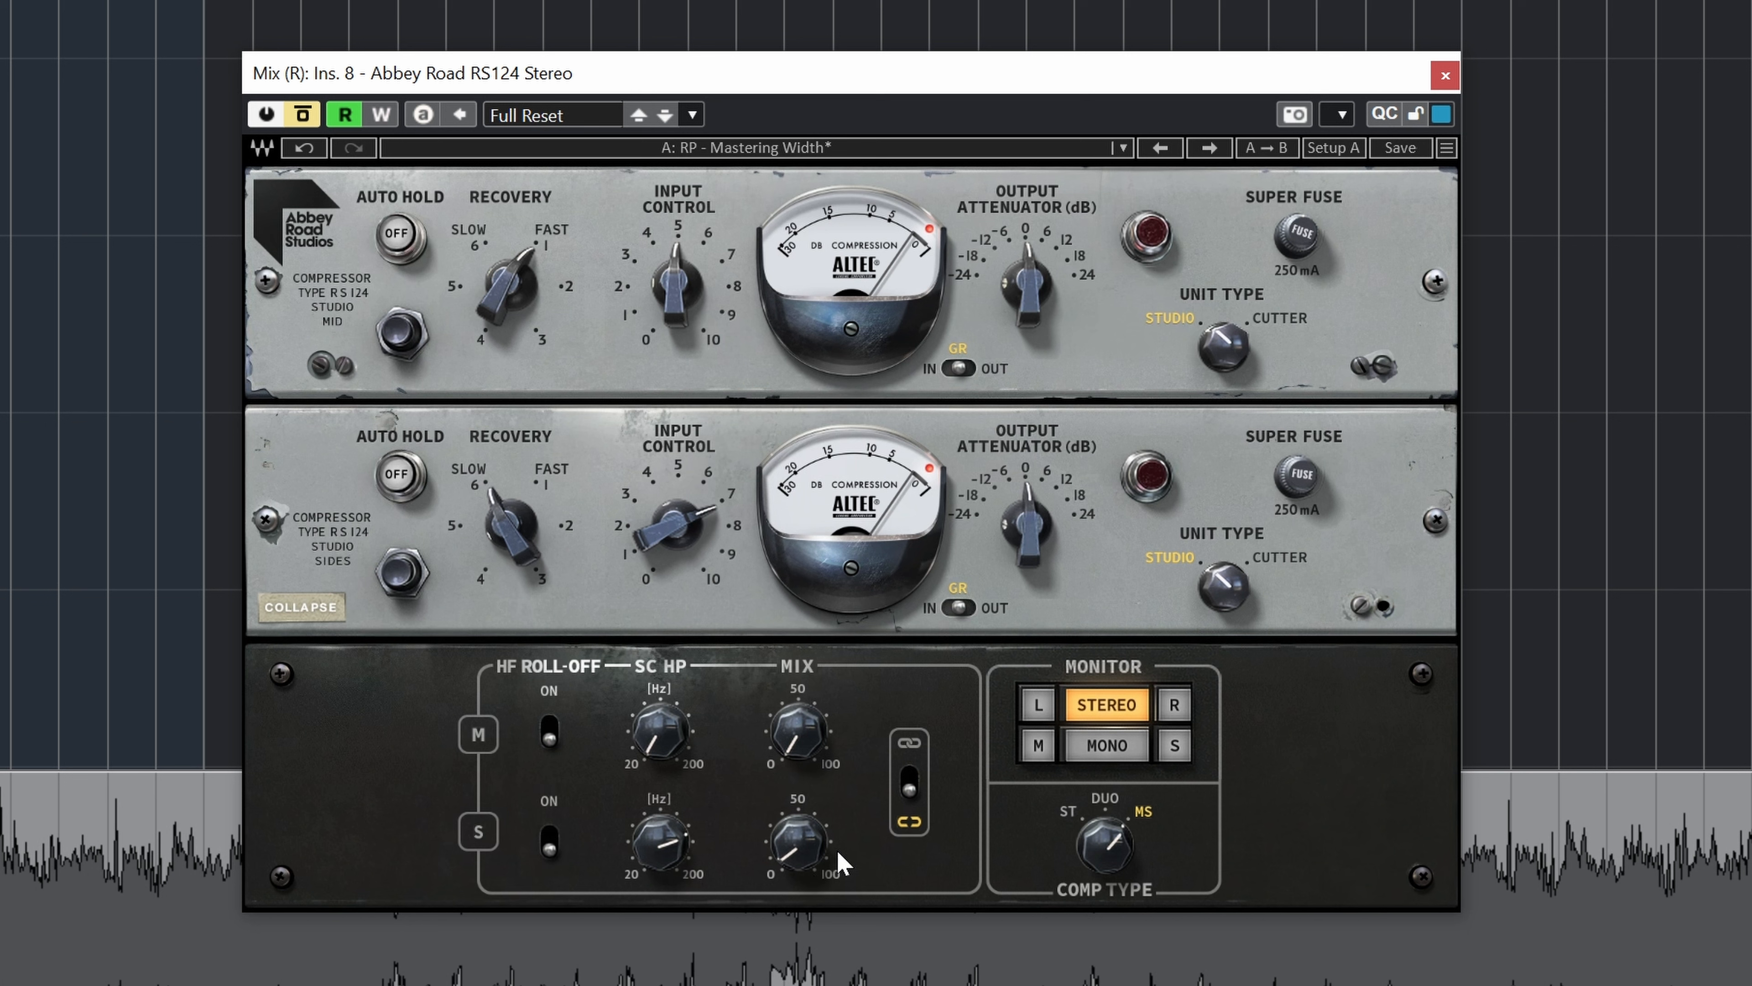
mouse_move(810, 869)
mouse_down()
mouse_move(810, 786)
mouse_move(810, 891)
mouse_up()
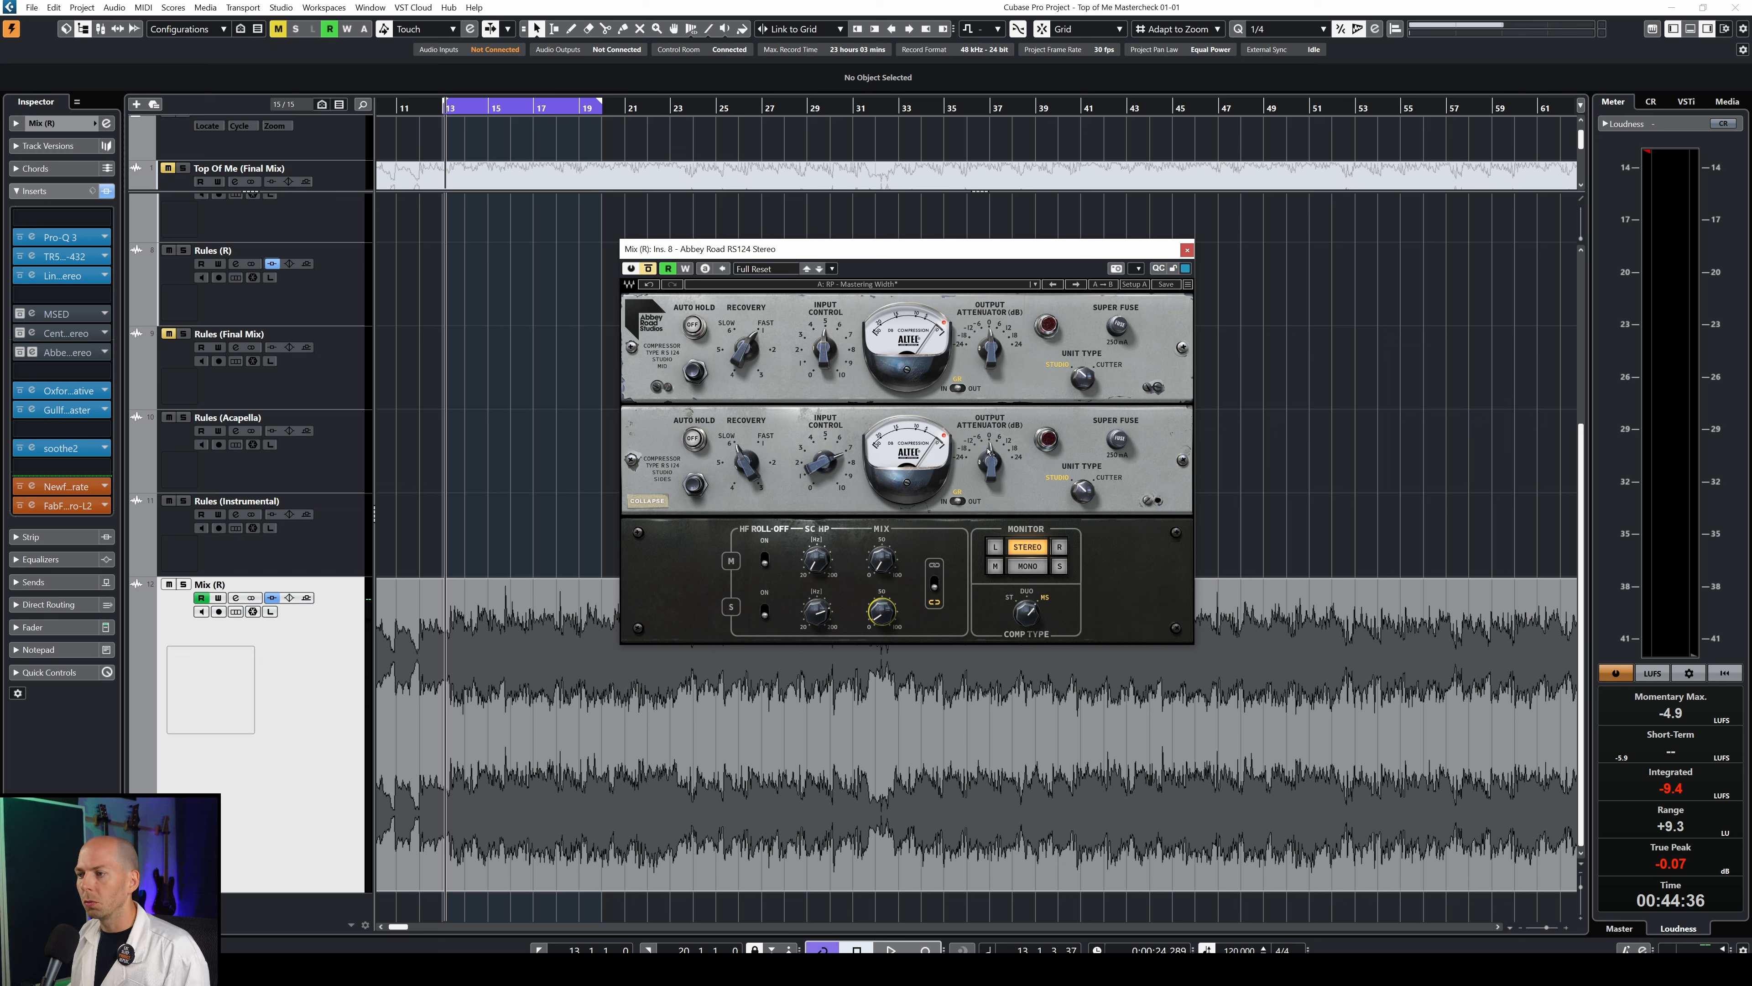
Audition the loop with the RS124 bypassed and switch its monitor to Sides only
key(space)
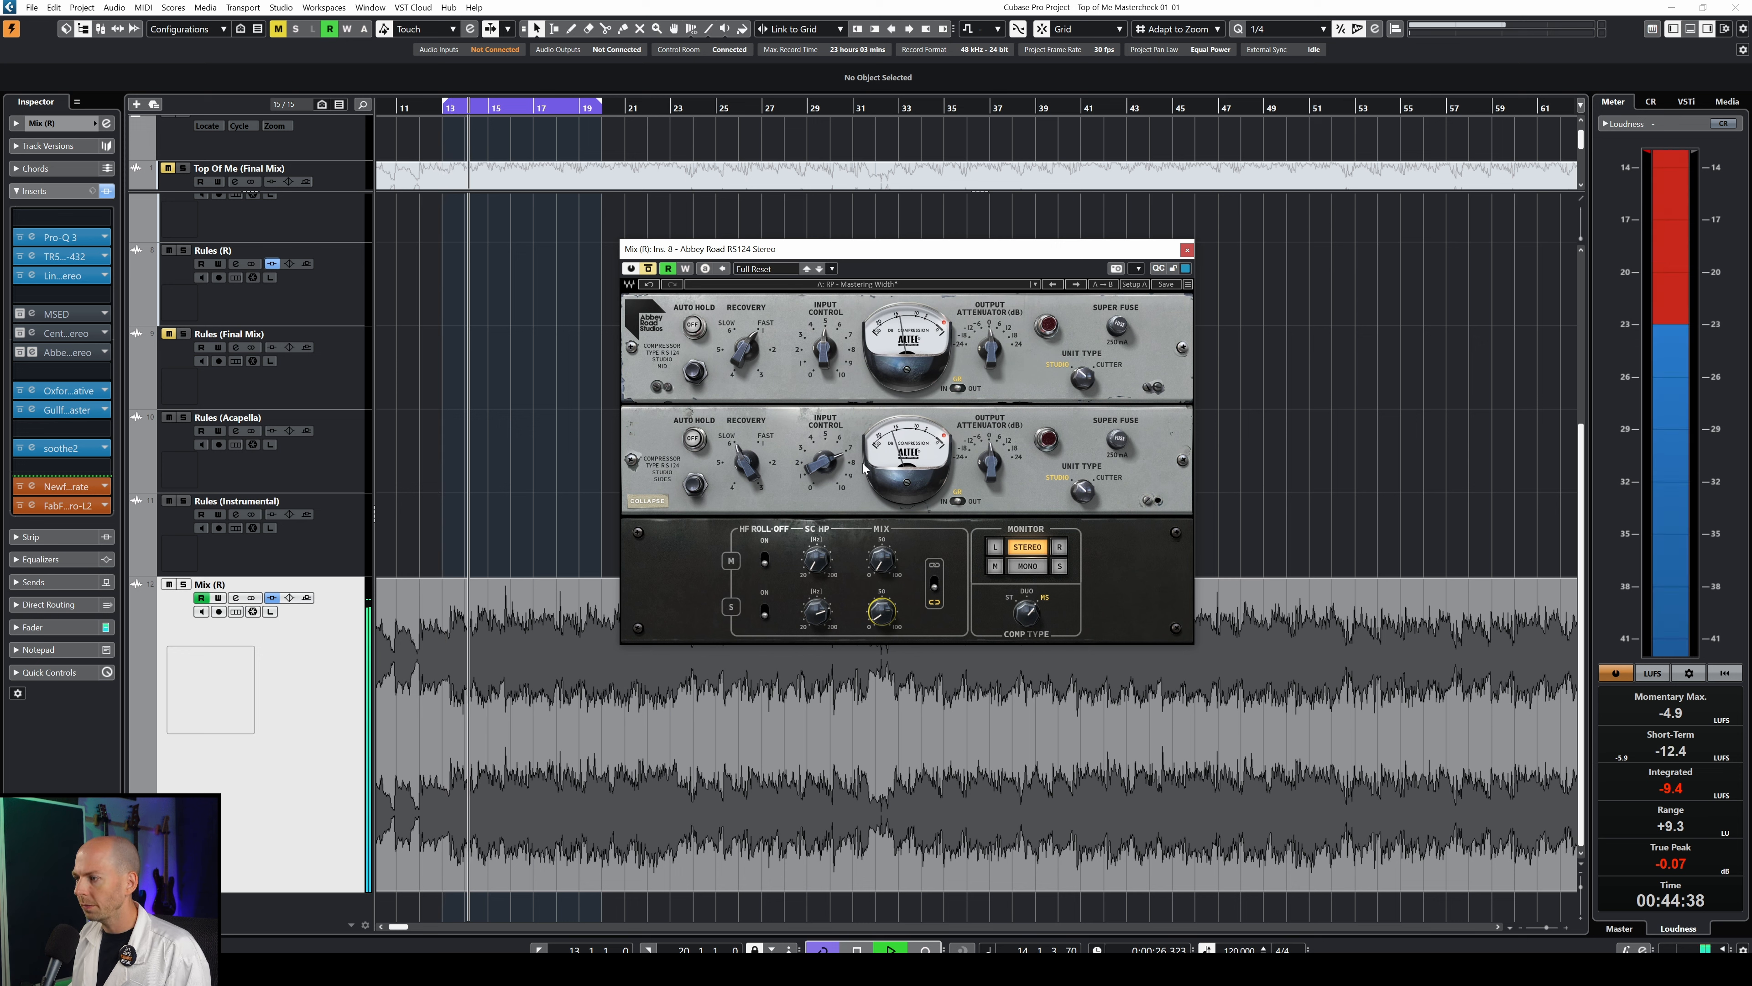
key(space)
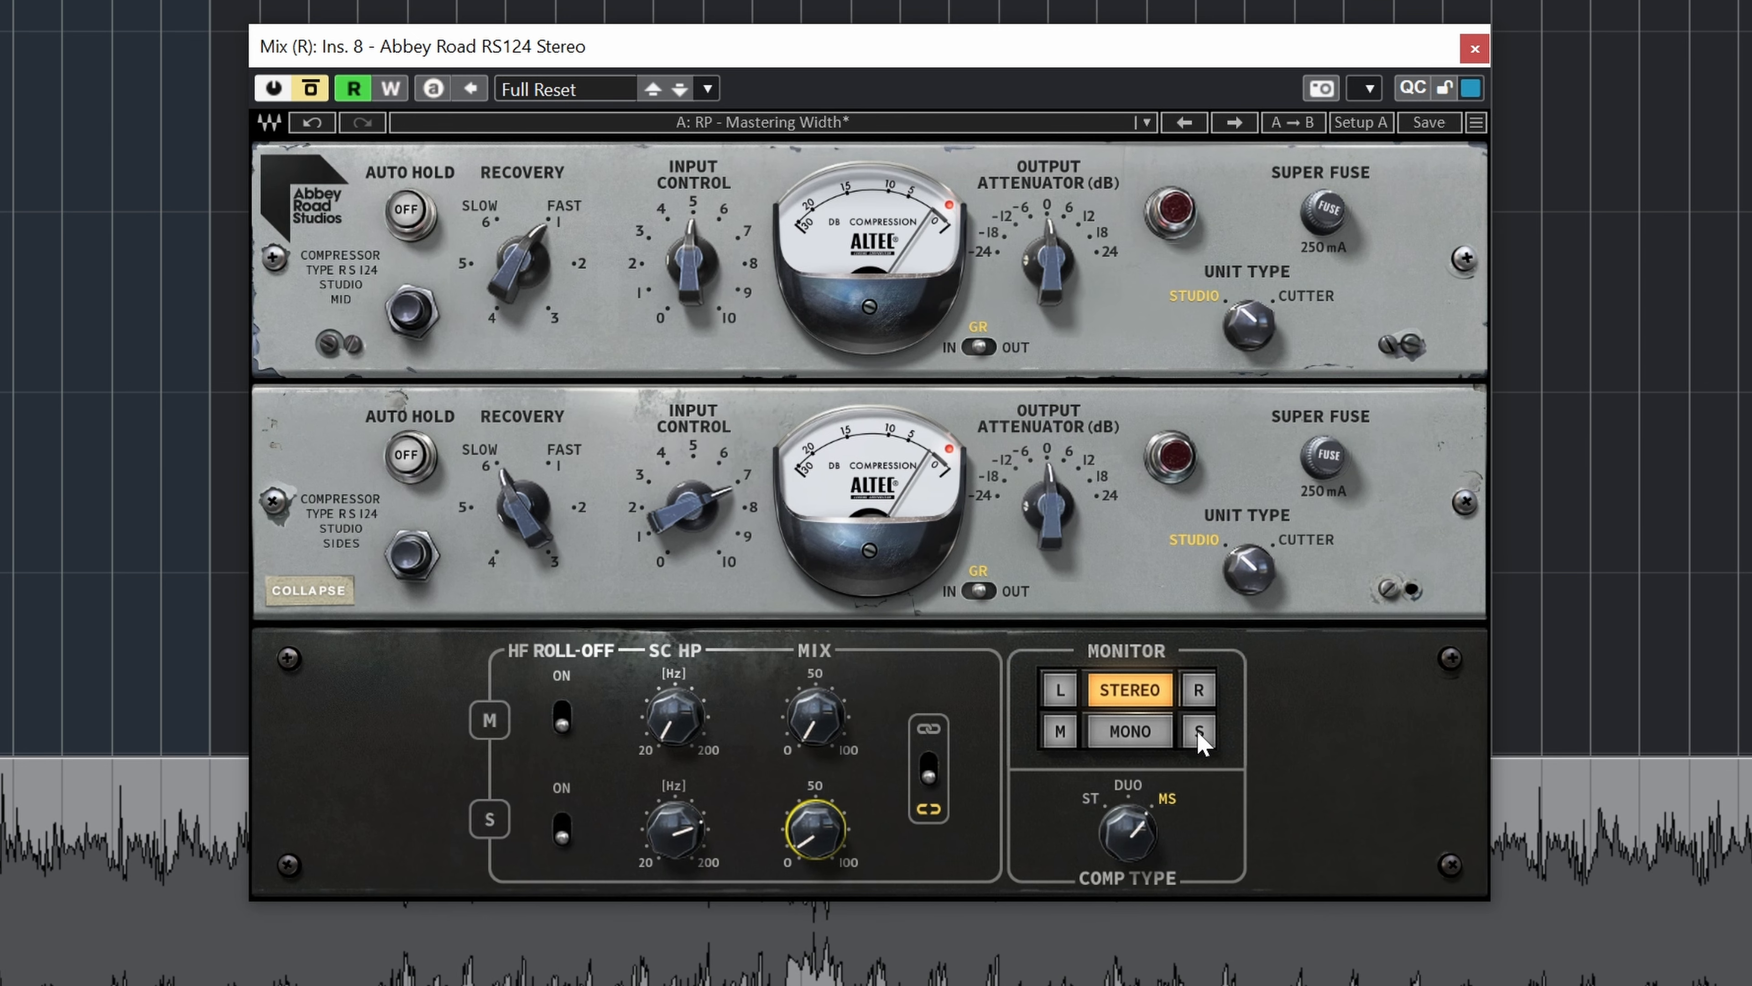
click(1198, 733)
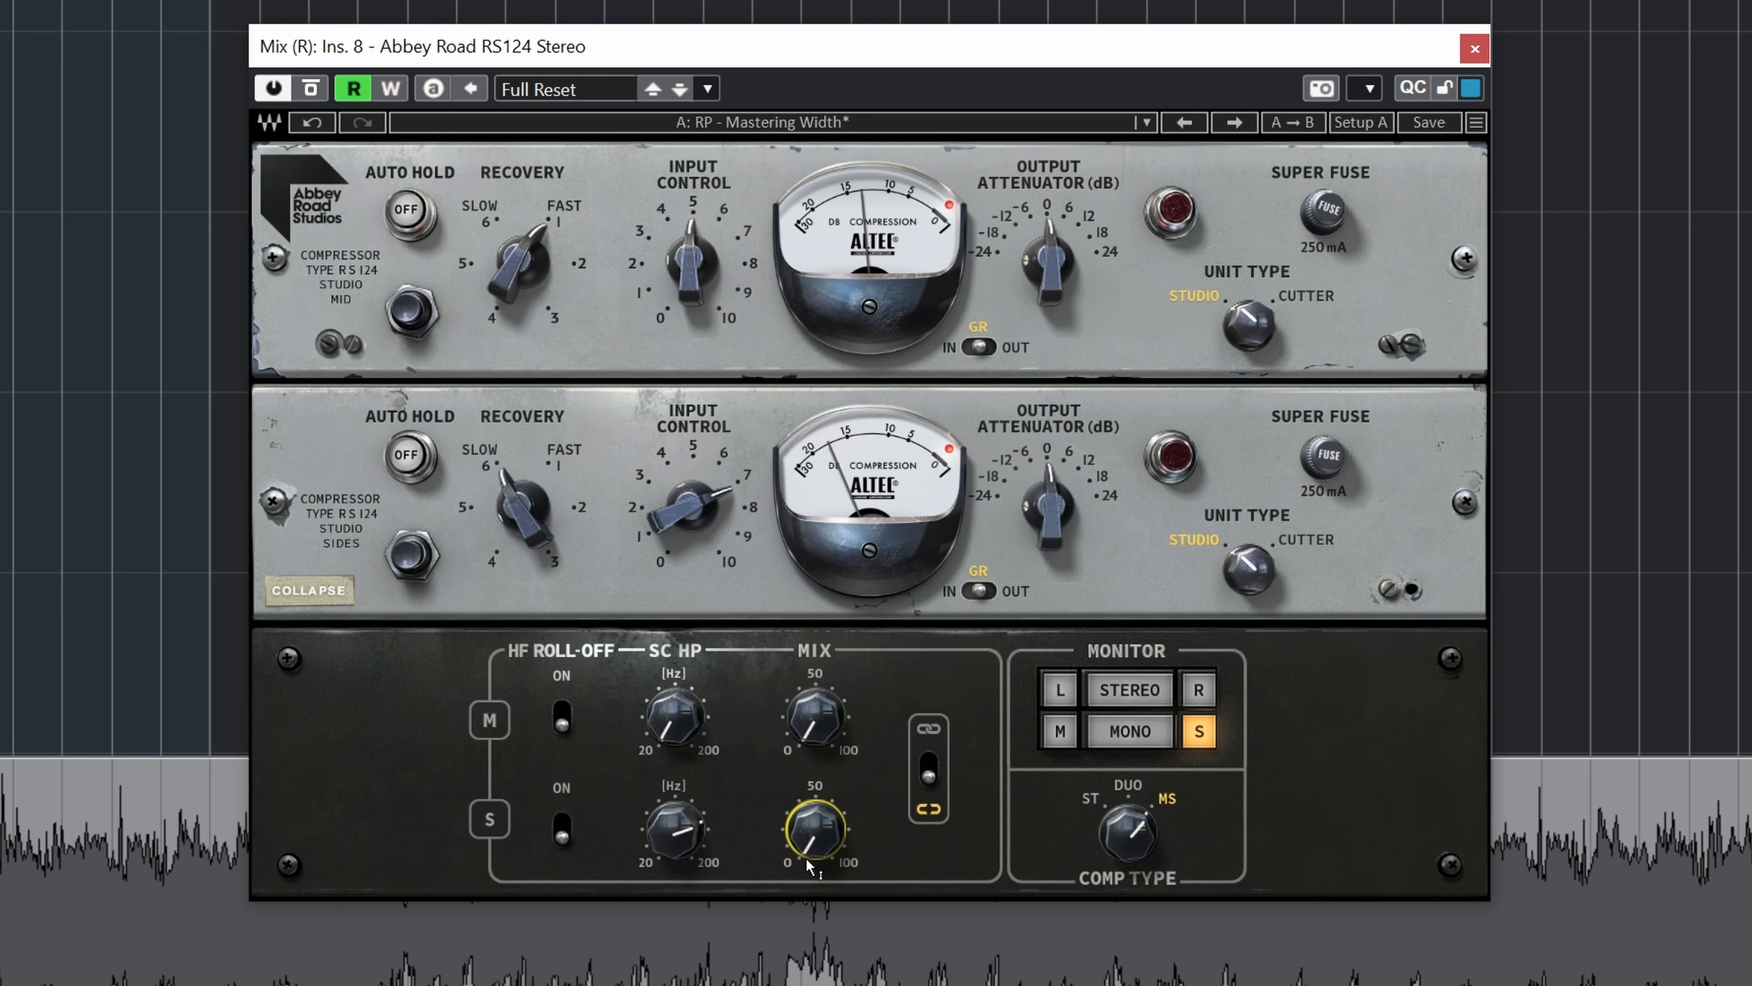
Sweep the RS124 Sides mix up past 92.8 while listening to the soloed sides, and stop playback
mouse_move(828, 841)
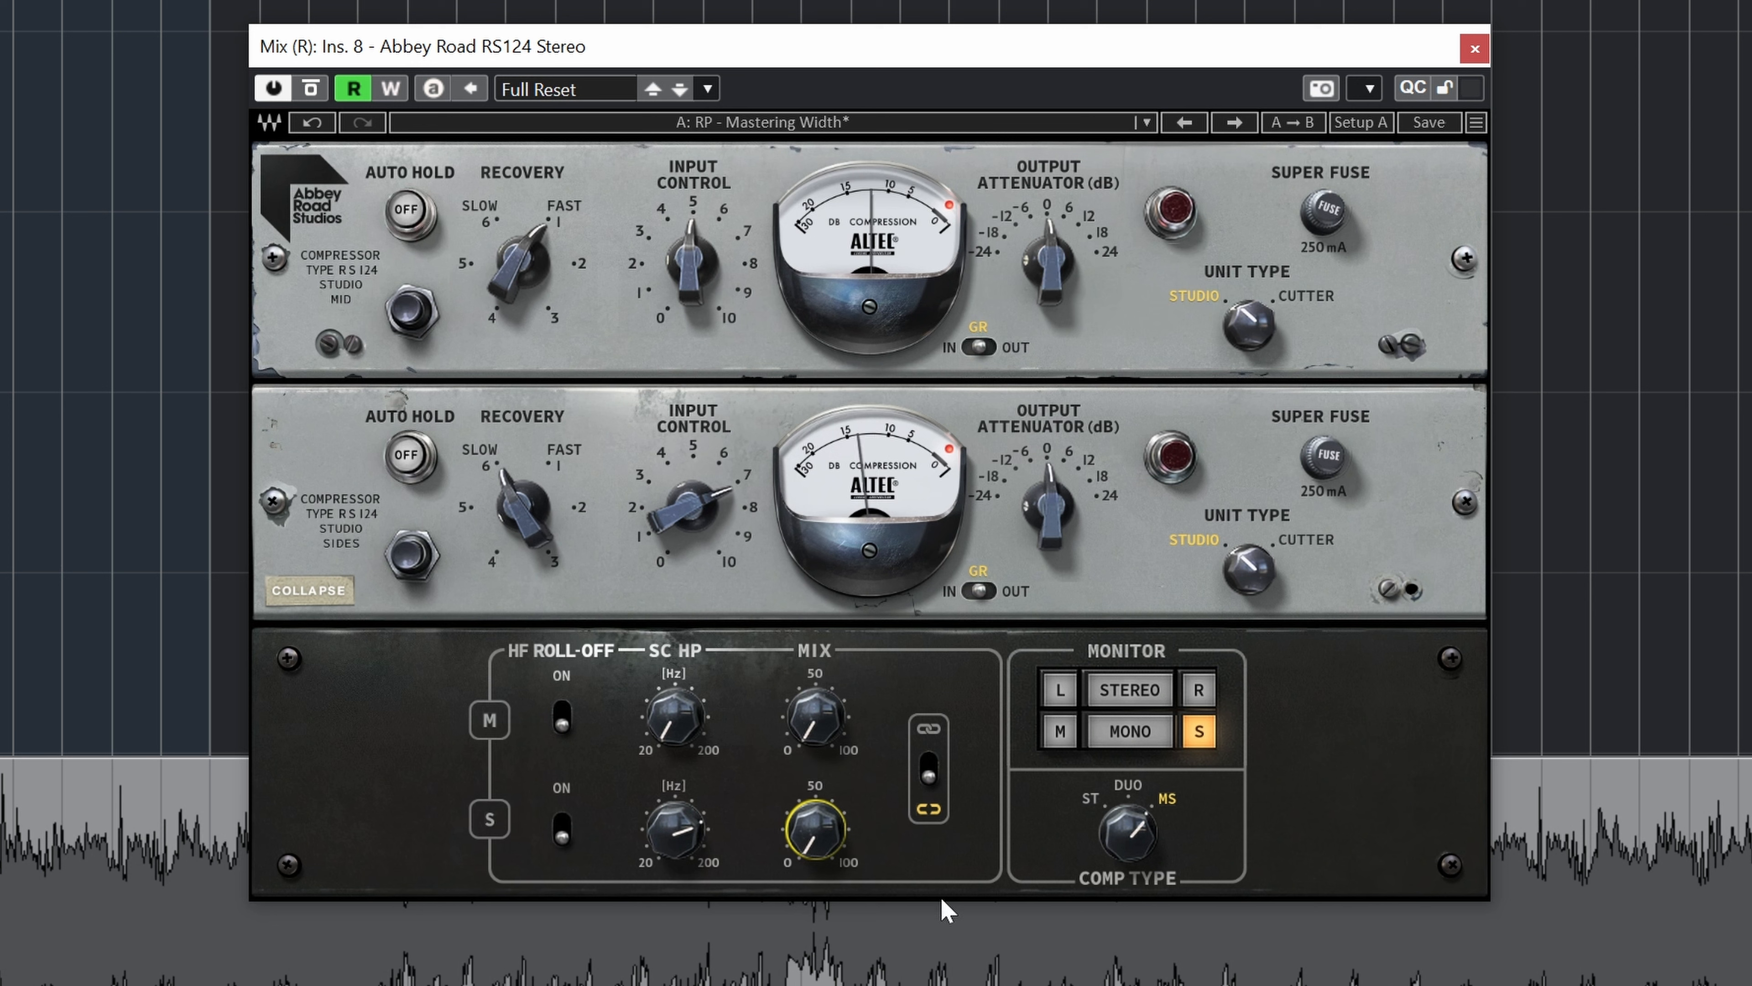
drag(819, 835, 819, 766)
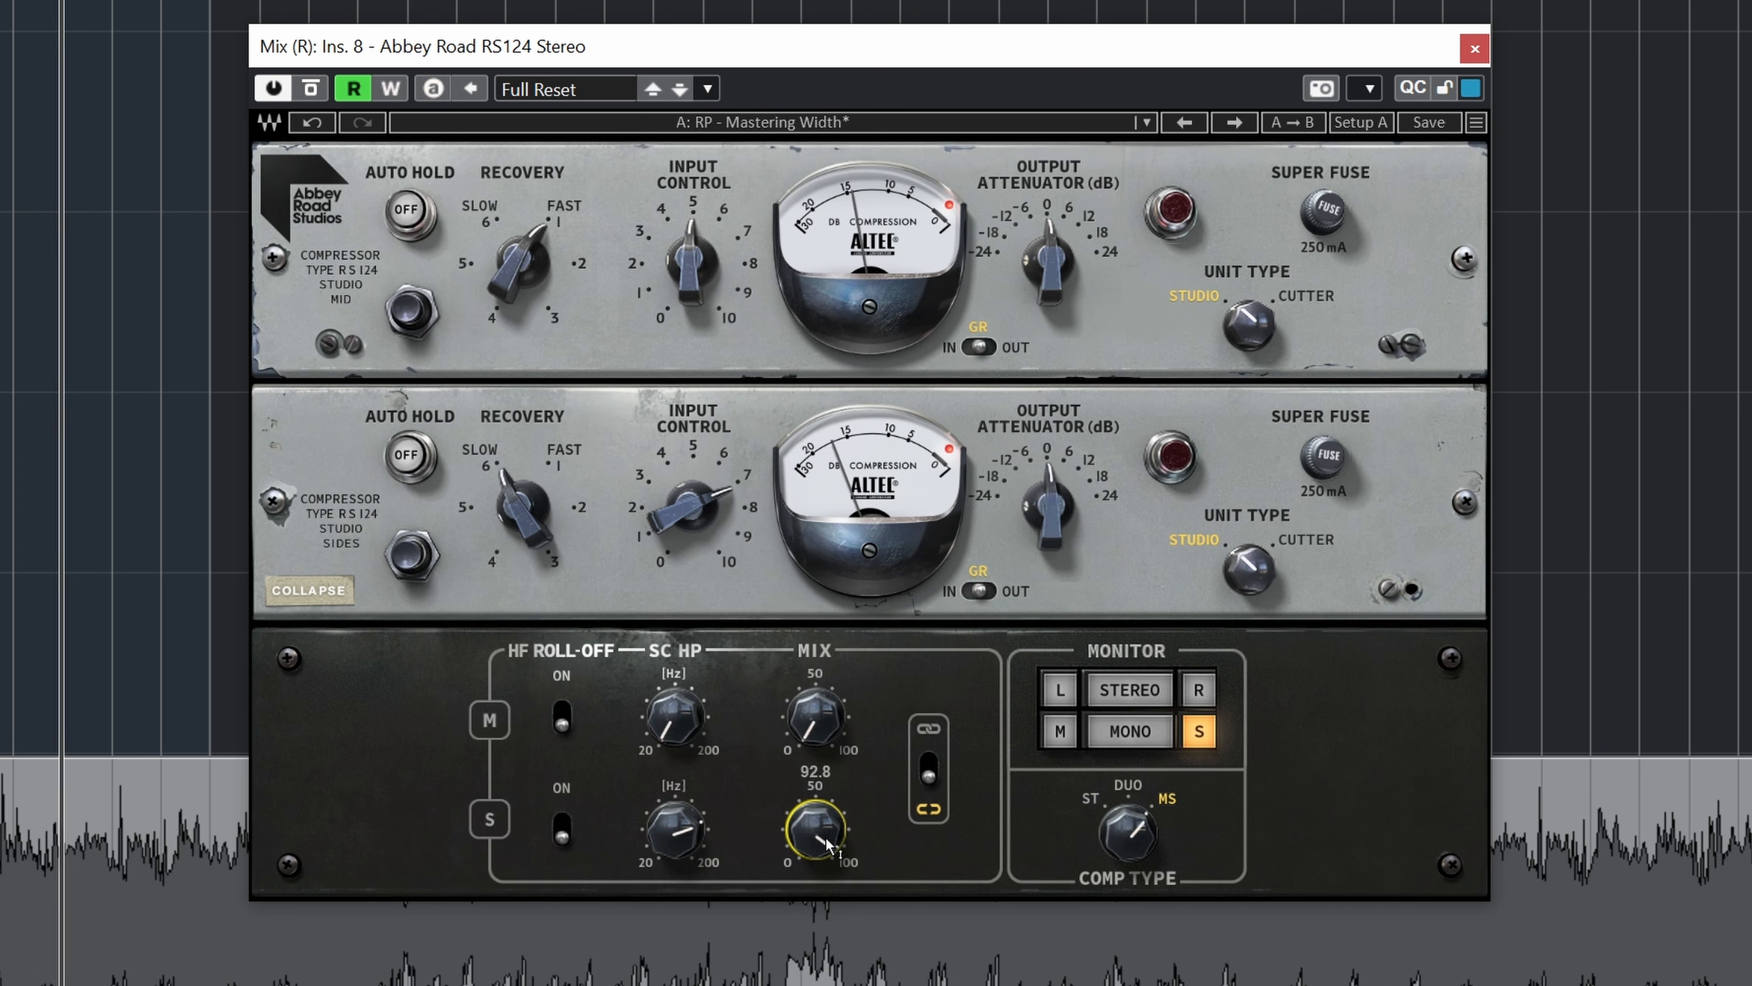
mouse_move(824, 837)
mouse_down()
mouse_move(824, 904)
mouse_move(824, 849)
mouse_up()
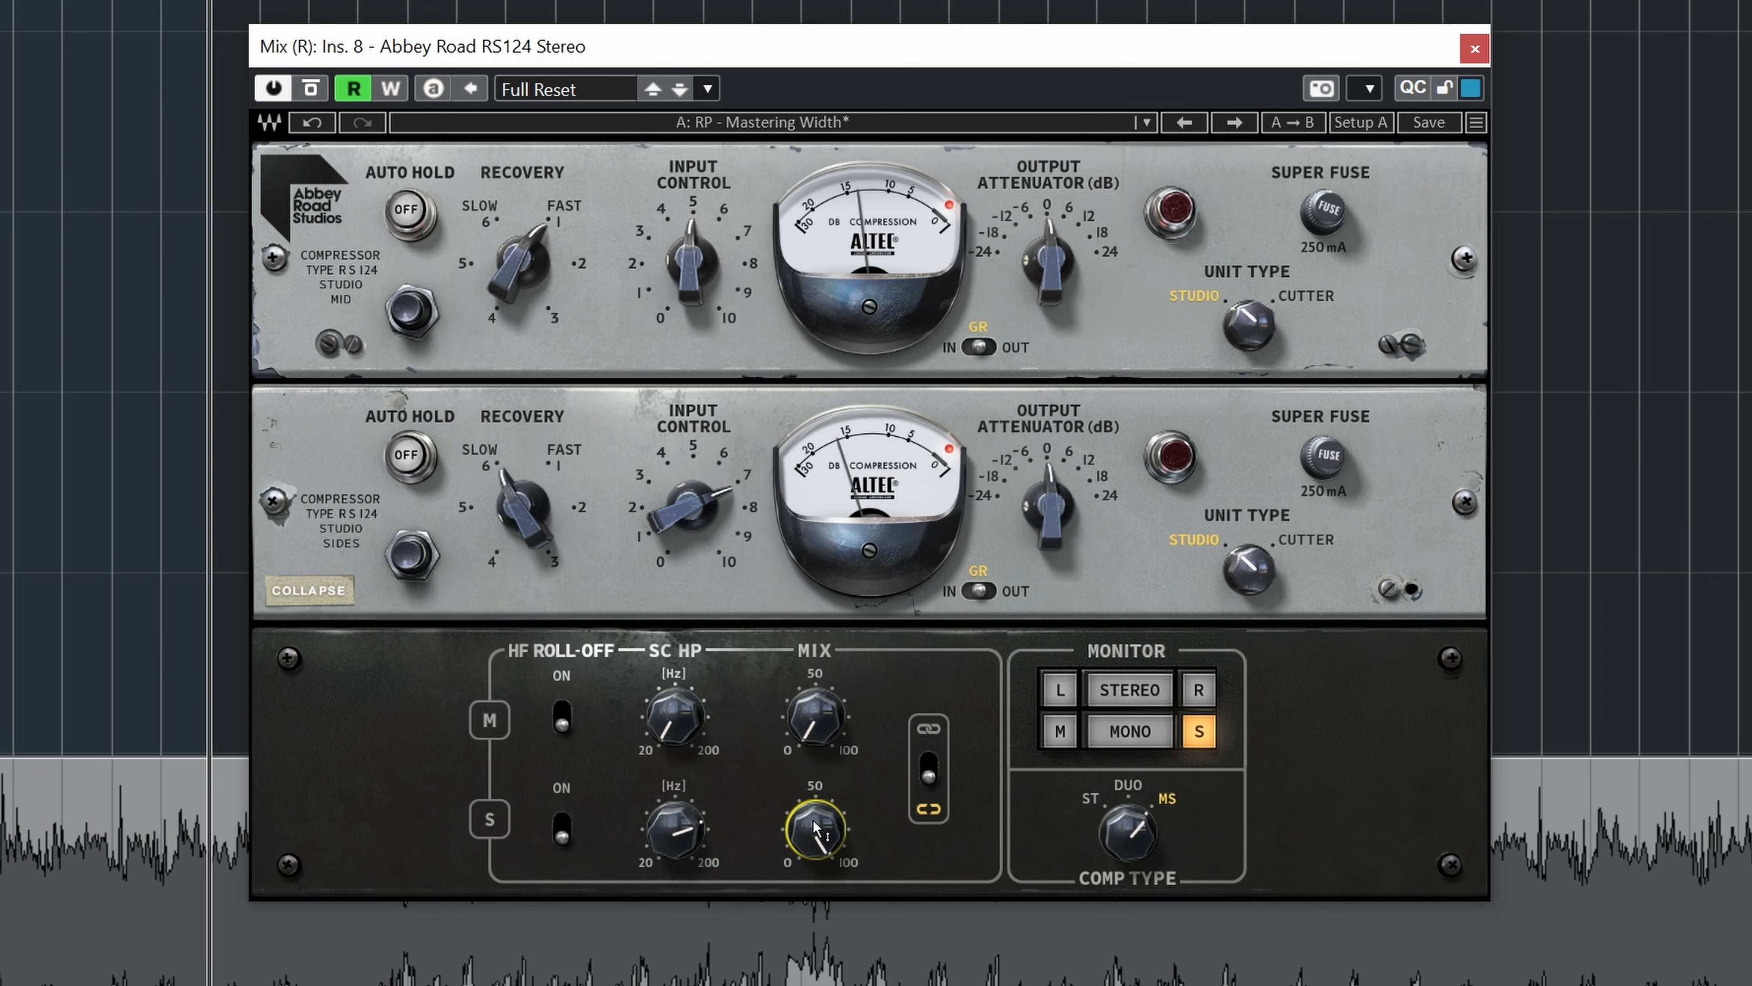
key(space)
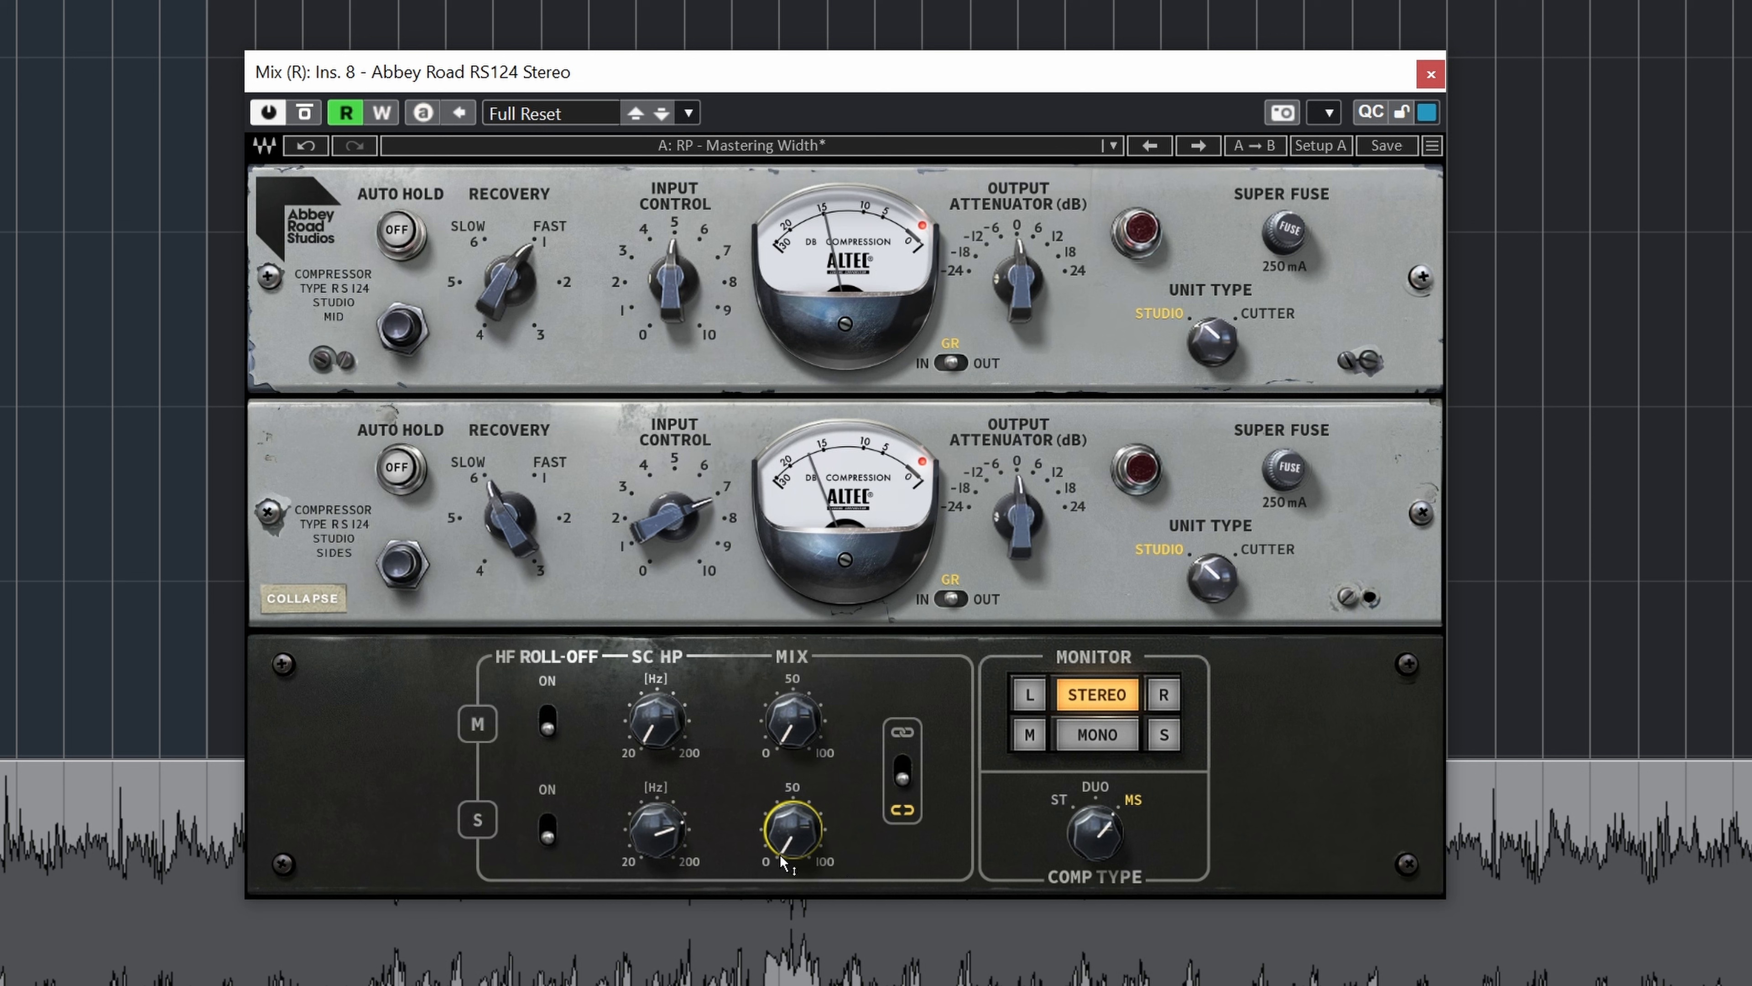
Sweep the RS124 Sides mix from 0.0 to 100.0 during playback with the monitor on Stereo
mouse_move(793, 830)
mouse_down()
mouse_move(793, 708)
mouse_move(792, 830)
mouse_up()
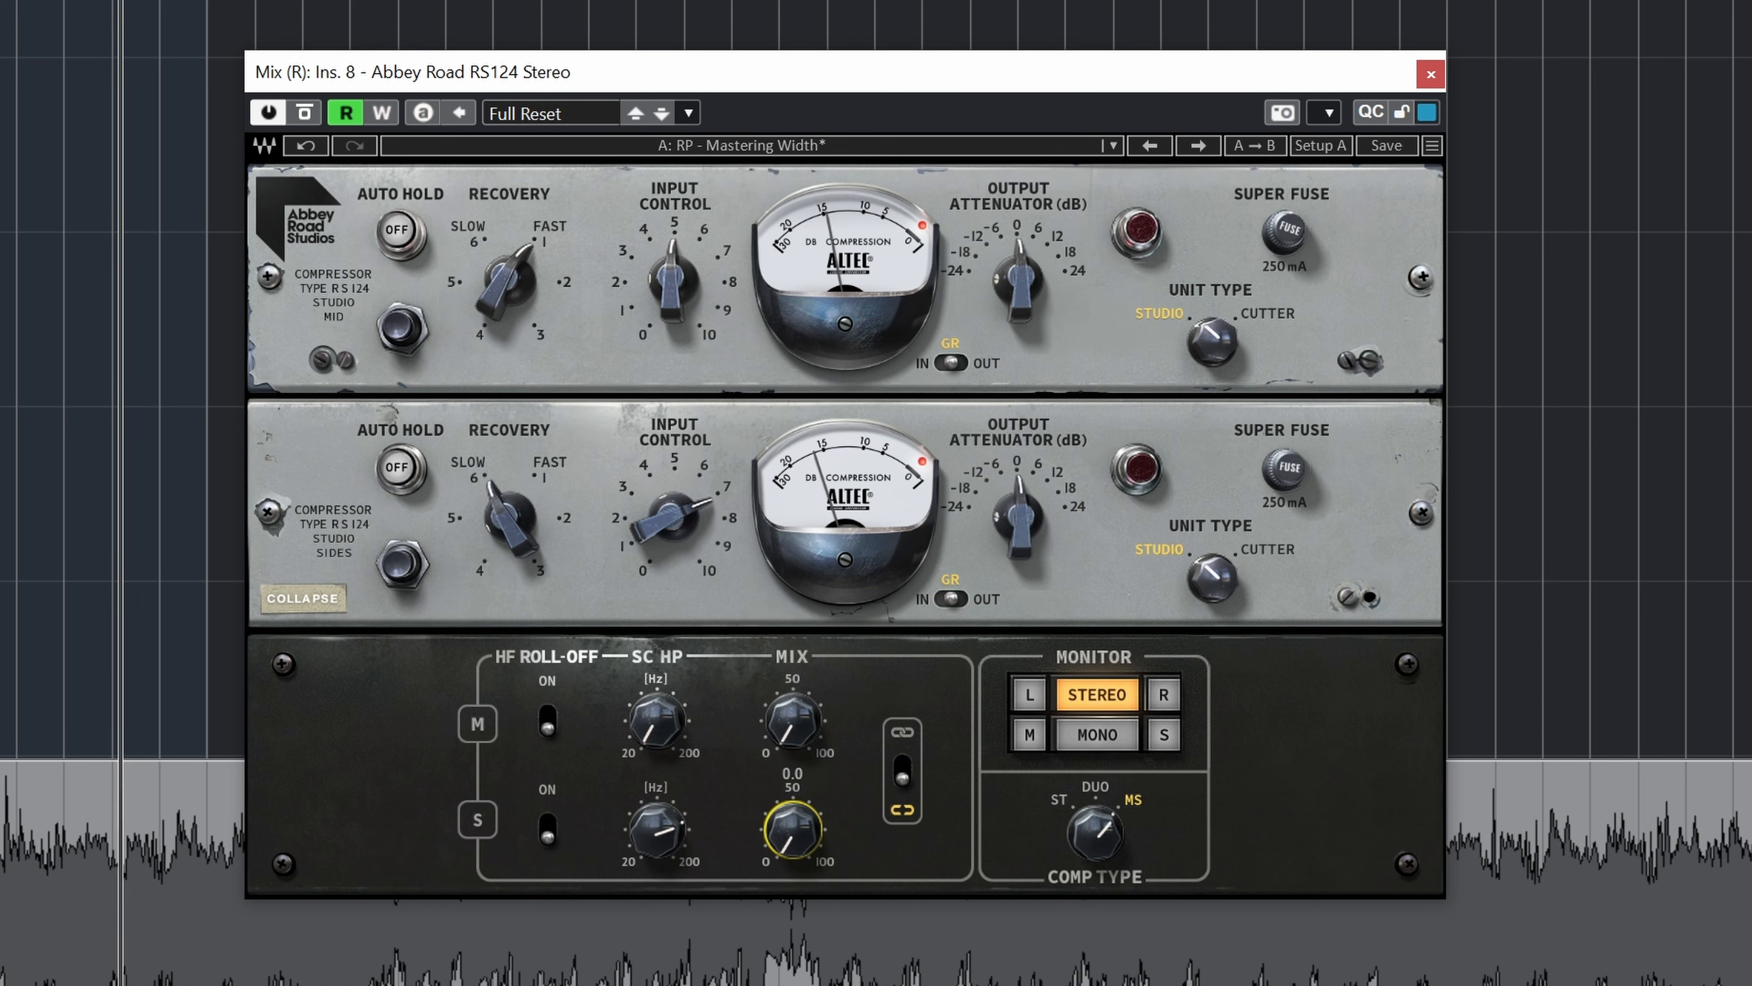
drag(792, 829, 793, 704)
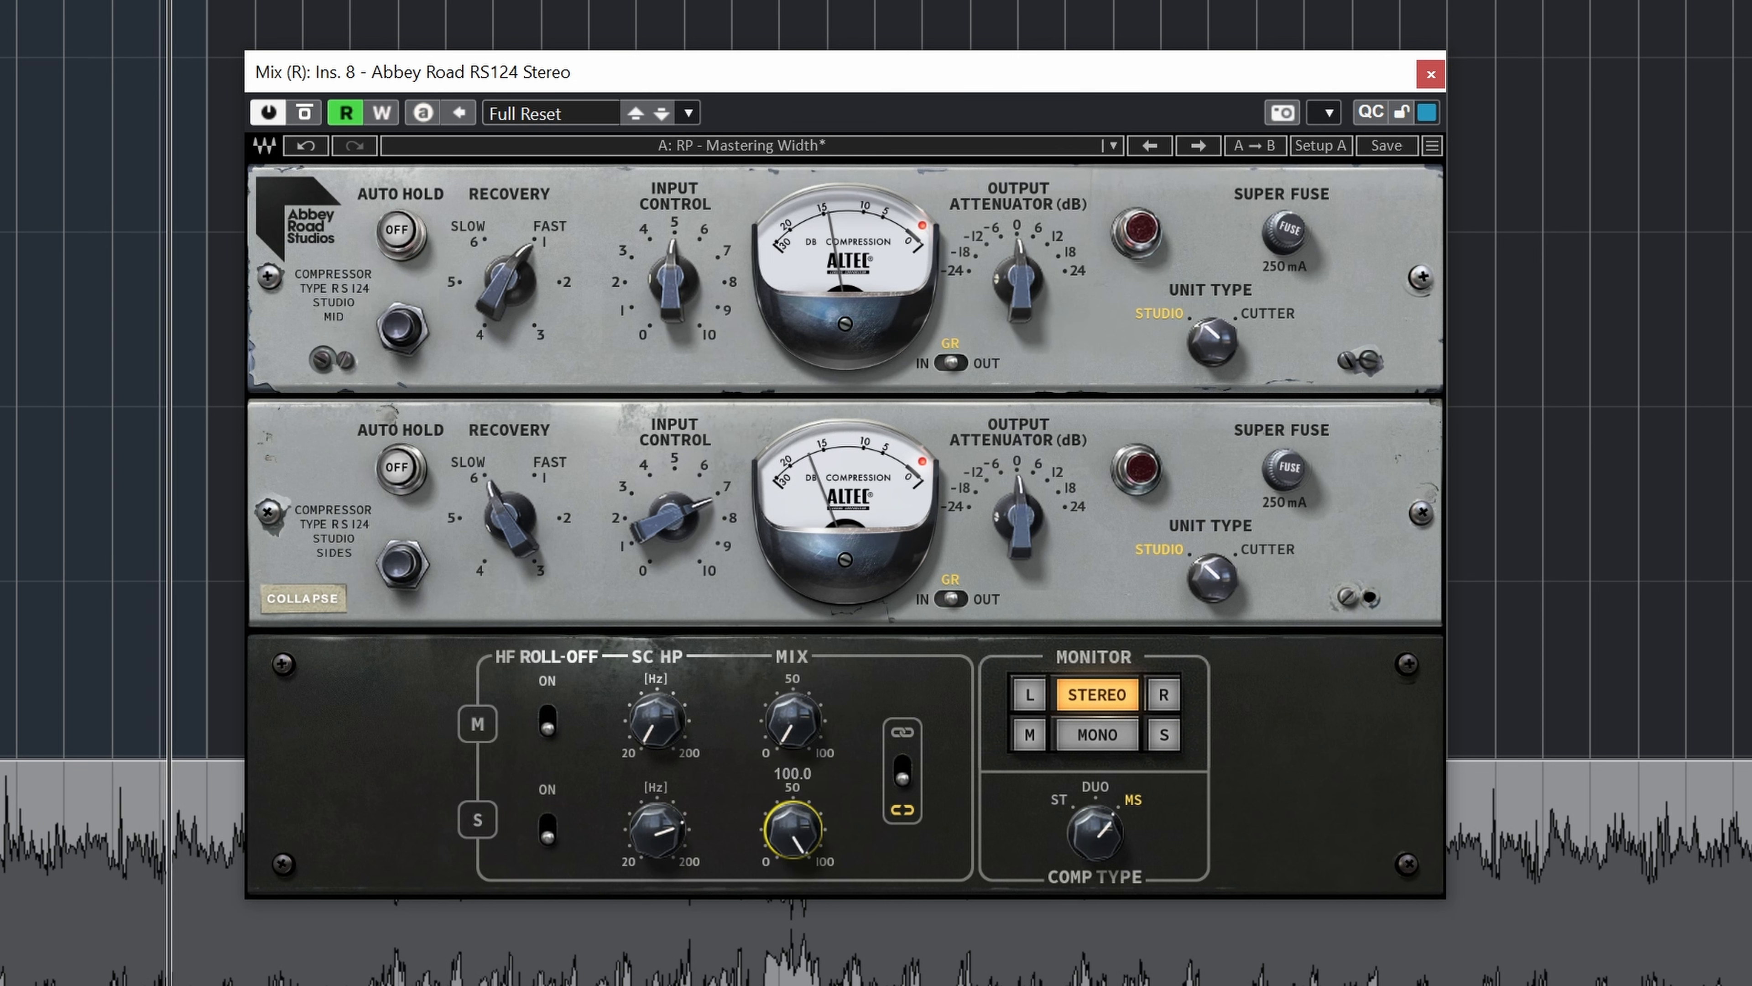